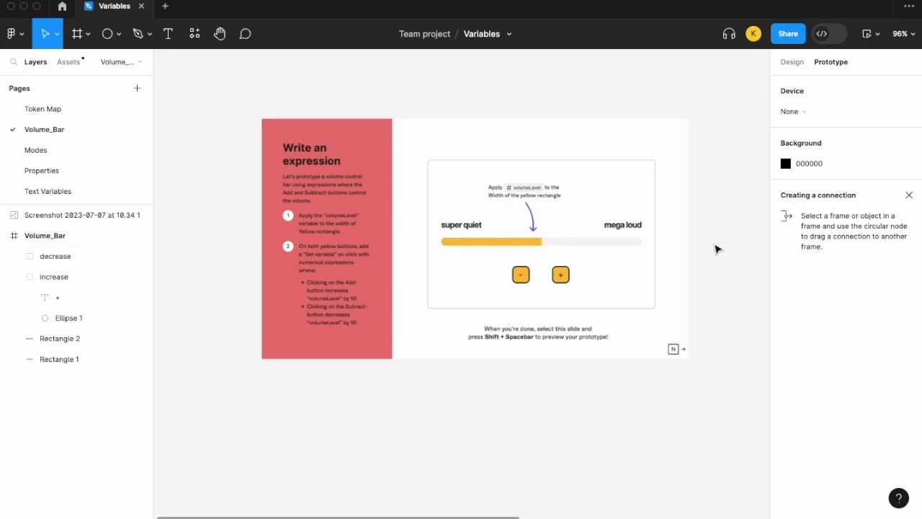
Step: Jump from the instruction slide to the Volume_Bar frame with the N shortcut
key(n)
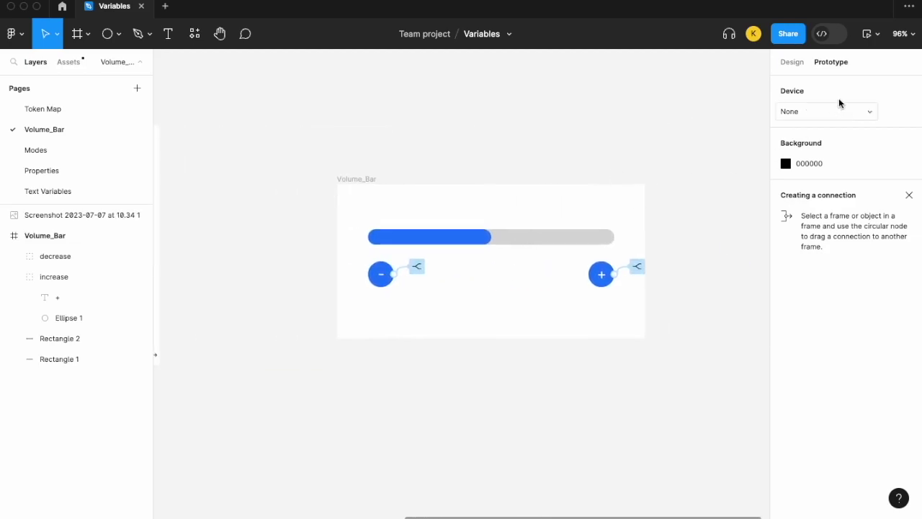
Step: Play the prototype, growing and shrinking the blue bar with + and −, then close the preview
click(867, 33)
click(605, 275)
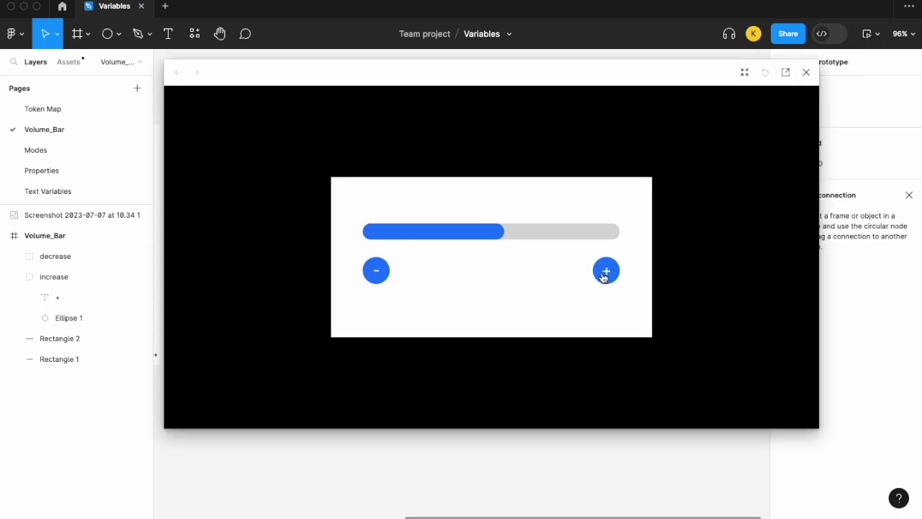
click(381, 272)
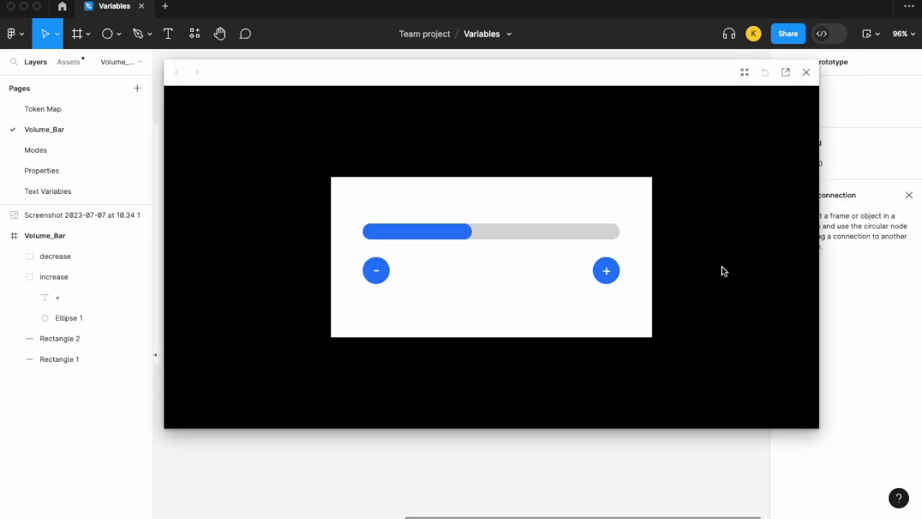
click(610, 270)
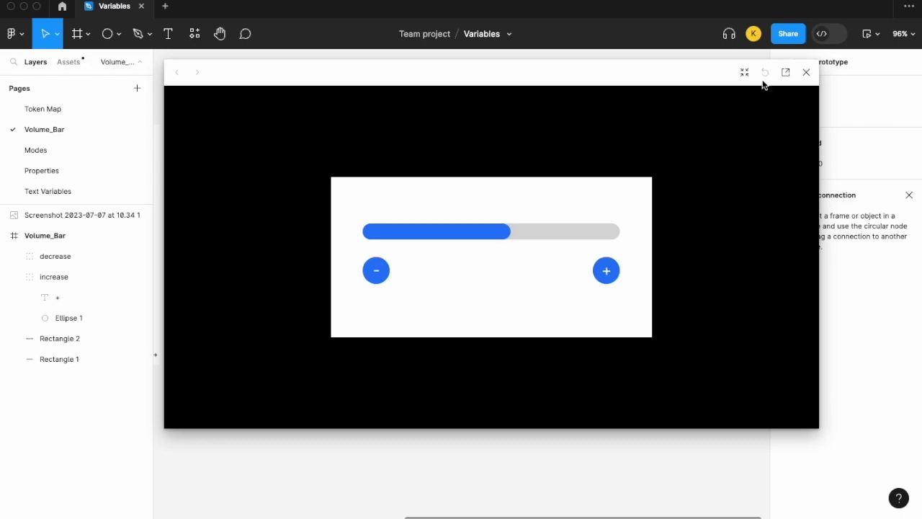
click(806, 73)
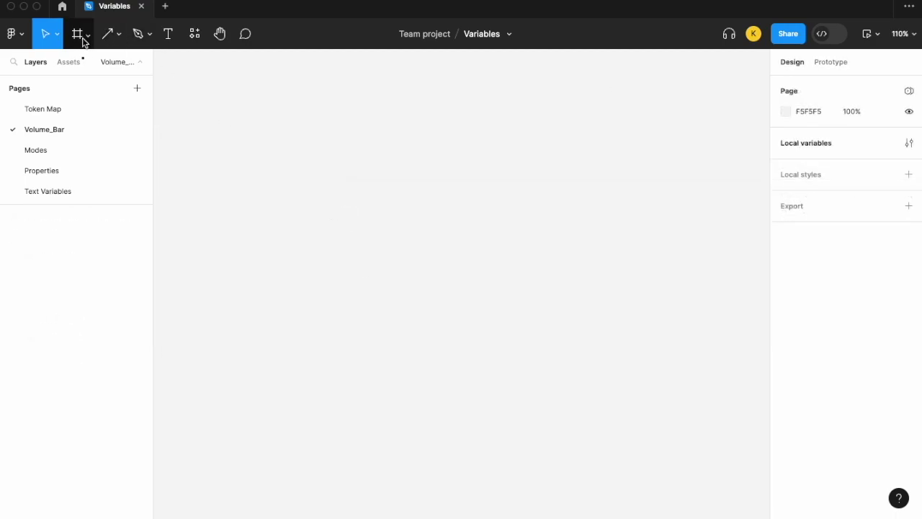
Step: Draw a new frame on the empty canvas and size it 500 × 250
click(84, 39)
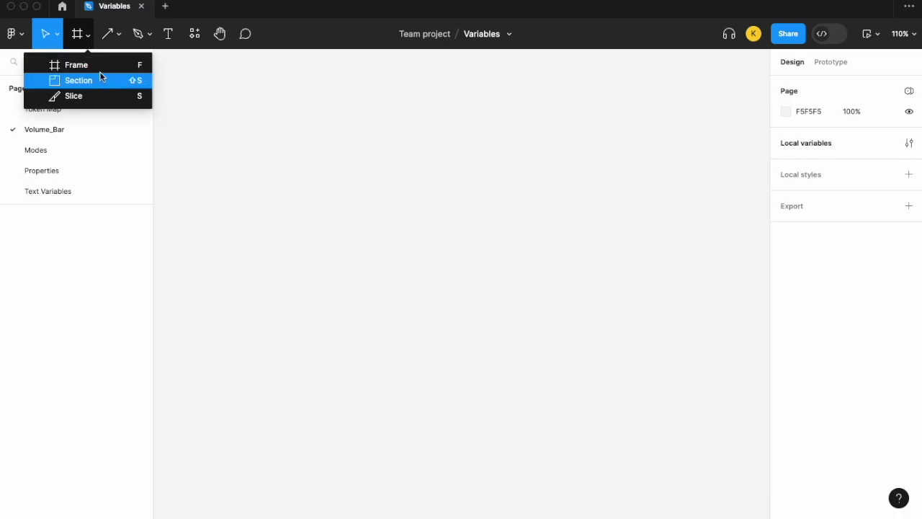
click(80, 64)
drag(255, 170, 650, 306)
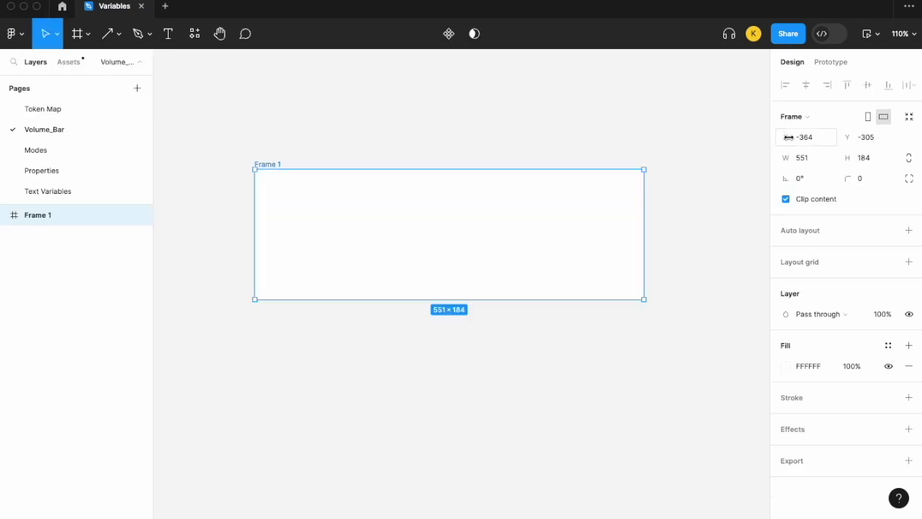
click(806, 162)
text(500)
key(Return)
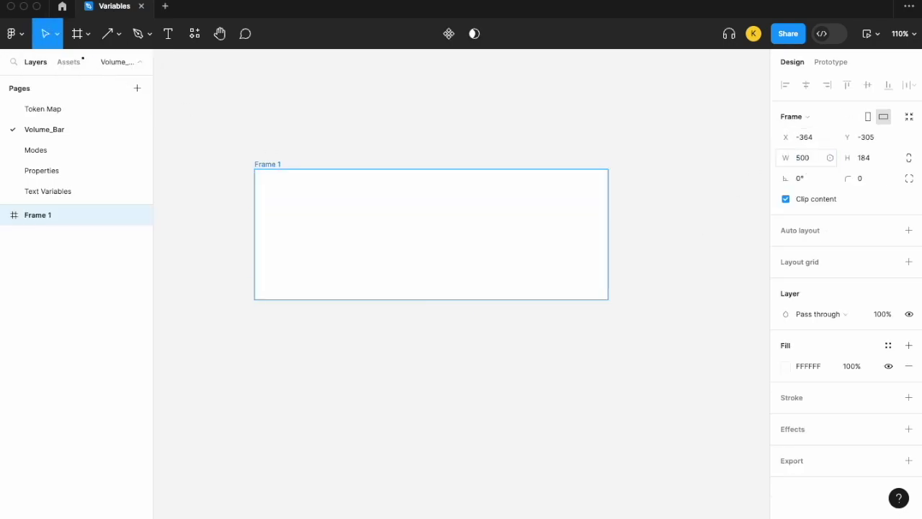
key(Return)
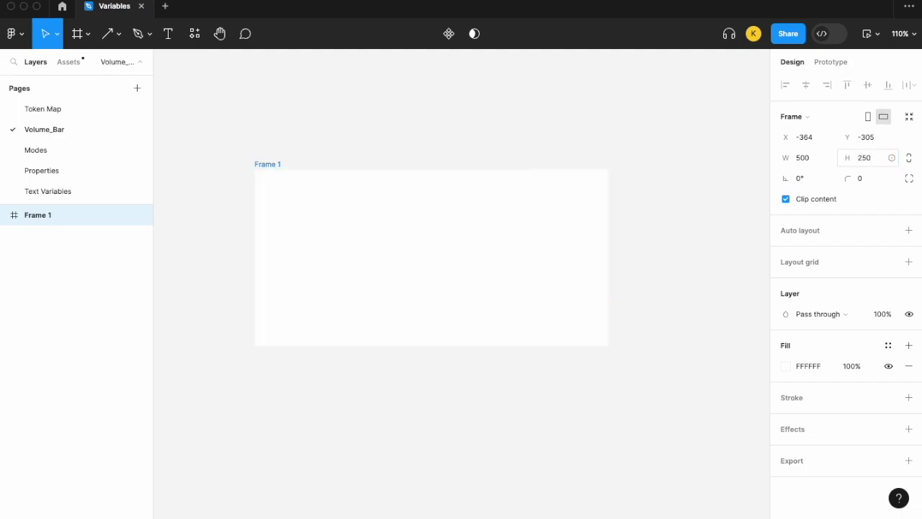
scroll(468, 300, up, 3)
scroll(512, 254, up, 3)
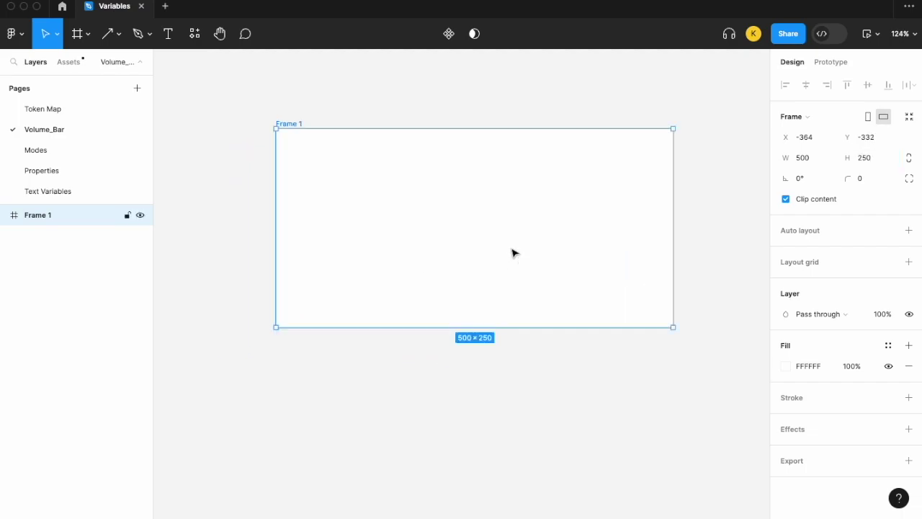
click(119, 34)
Step: Draw a rectangle inside Frame 1 and size it 400 × 25
click(114, 64)
drag(276, 184, 678, 240)
scroll(654, 185, up, 5)
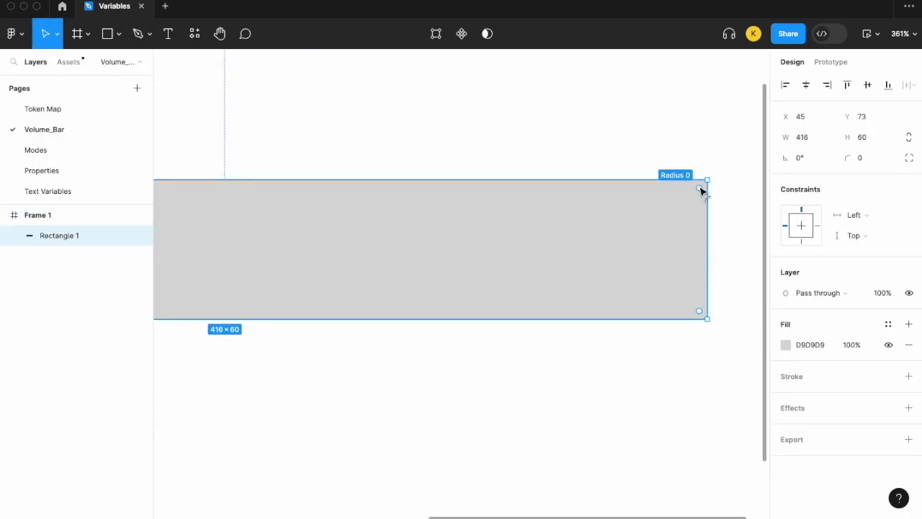
click(806, 137)
text(400)
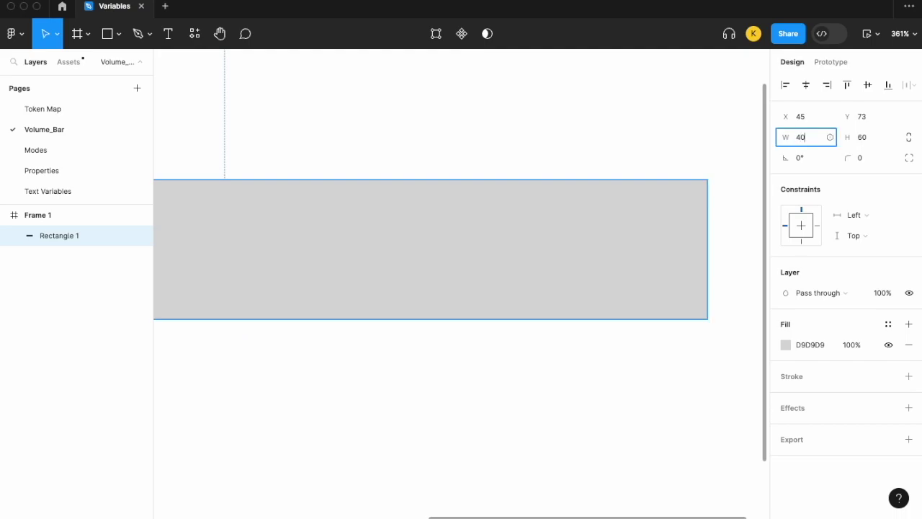
key(Return)
scroll(610, 186, down, 5)
scroll(610, 185, left, 2)
click(881, 138)
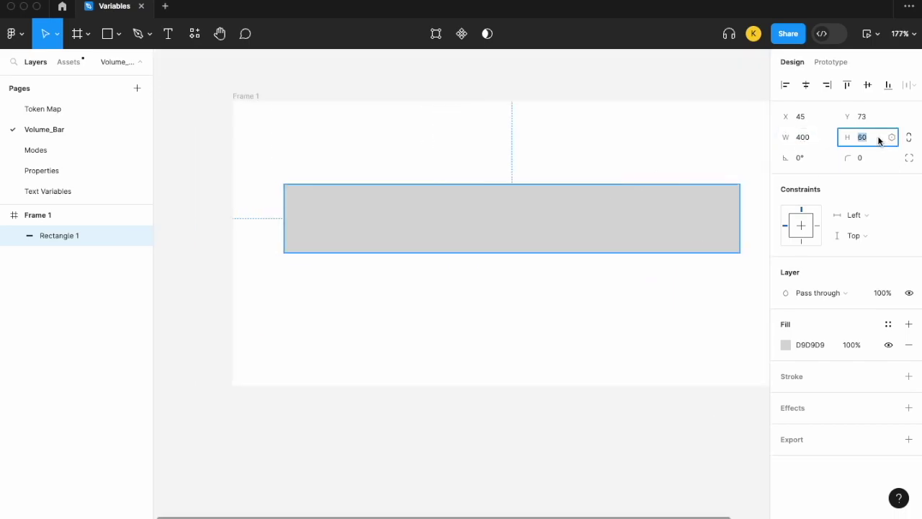
text(25)
key(Return)
scroll(639, 194, right, 2)
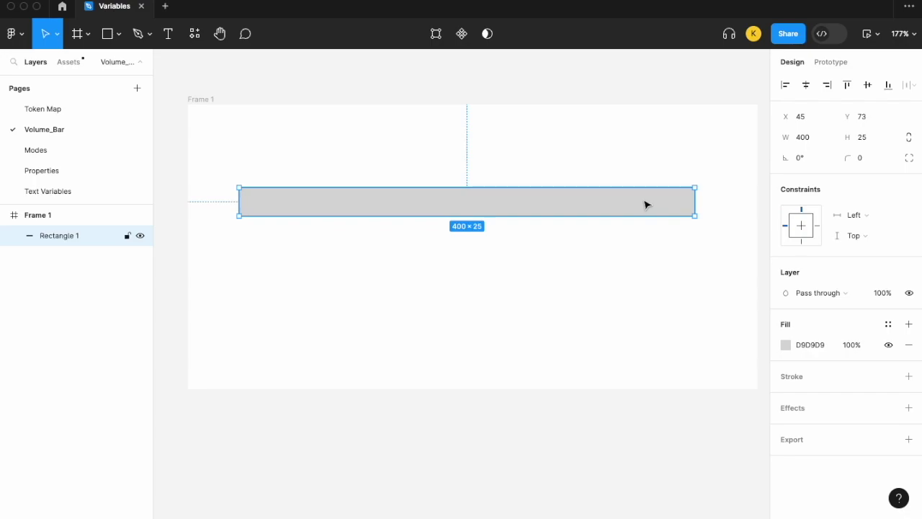
scroll(706, 194, up, 10)
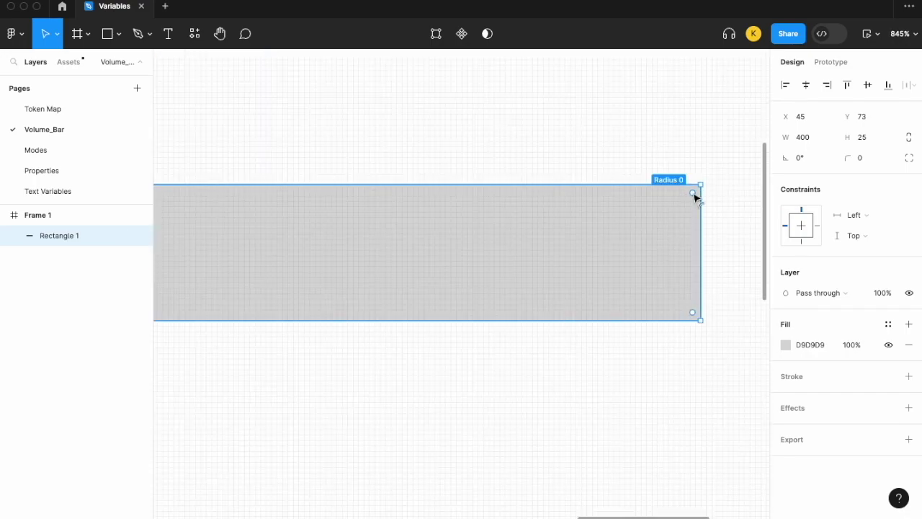
Step: Round the rectangle's corners to a 12.5 radius for pill-shaped ends
drag(693, 193, 548, 307)
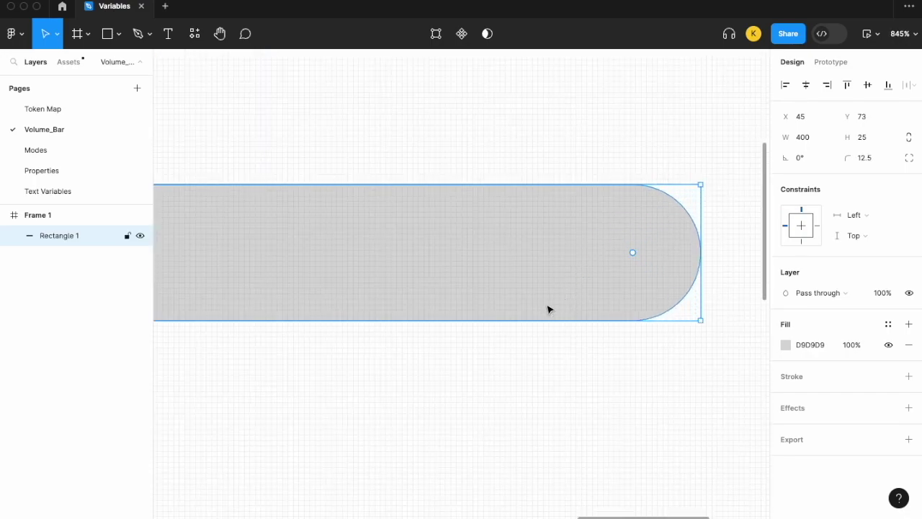
scroll(548, 309, down, 6)
scroll(548, 309, down, 4)
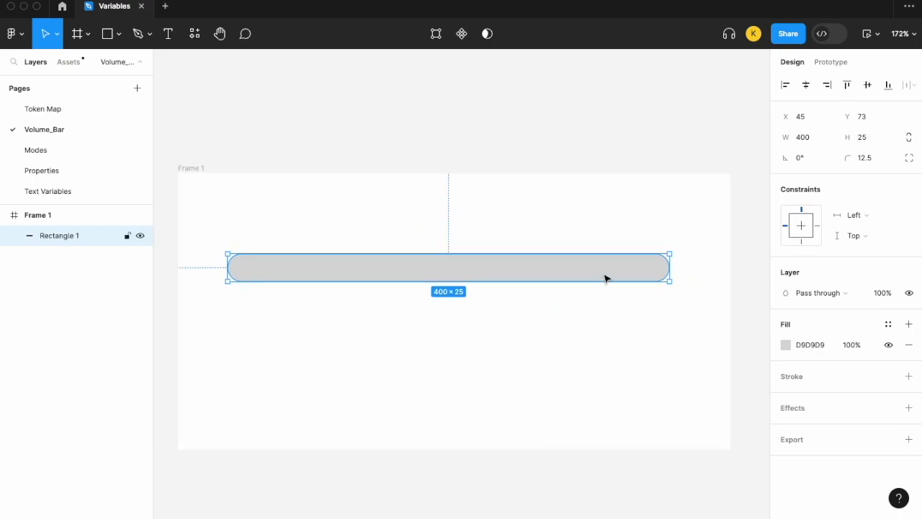
click(606, 308)
Step: Duplicate the grey bar, fill the copy with surface-action-1 blue, and set its width to 200
click(609, 278)
key(ctrl+d)
drag(669, 267, 527, 266)
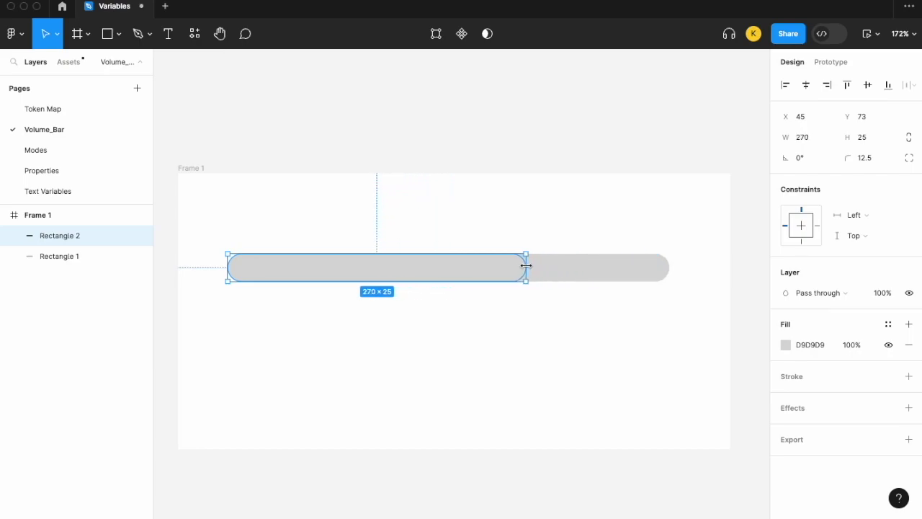
click(889, 325)
click(692, 410)
scroll(599, 372, left, 2)
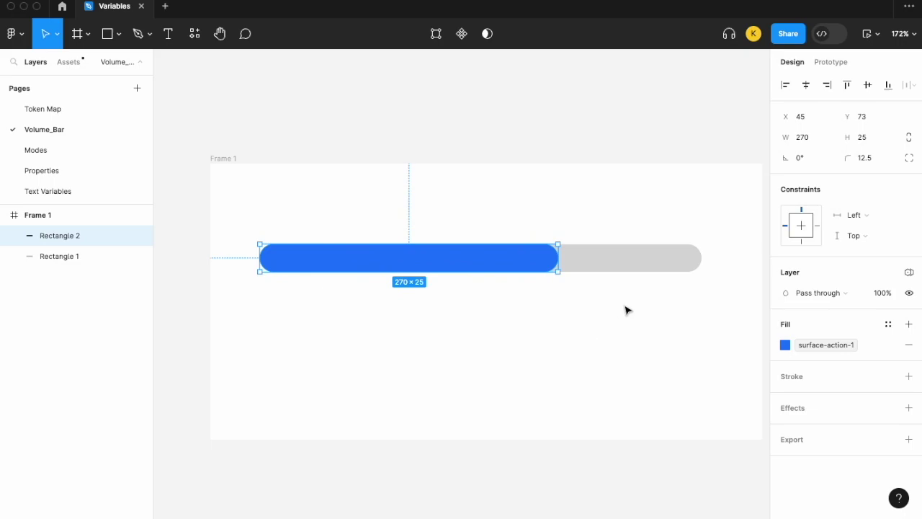
click(803, 141)
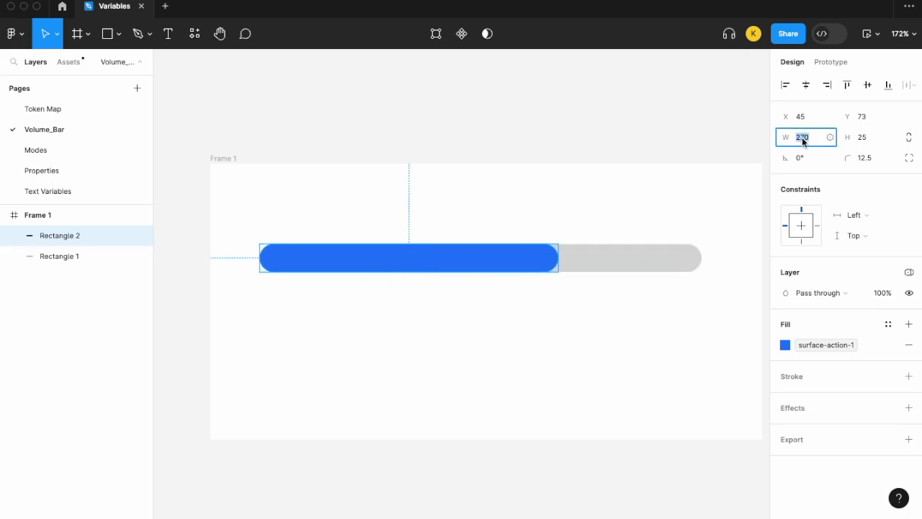
text(200)
key(Return)
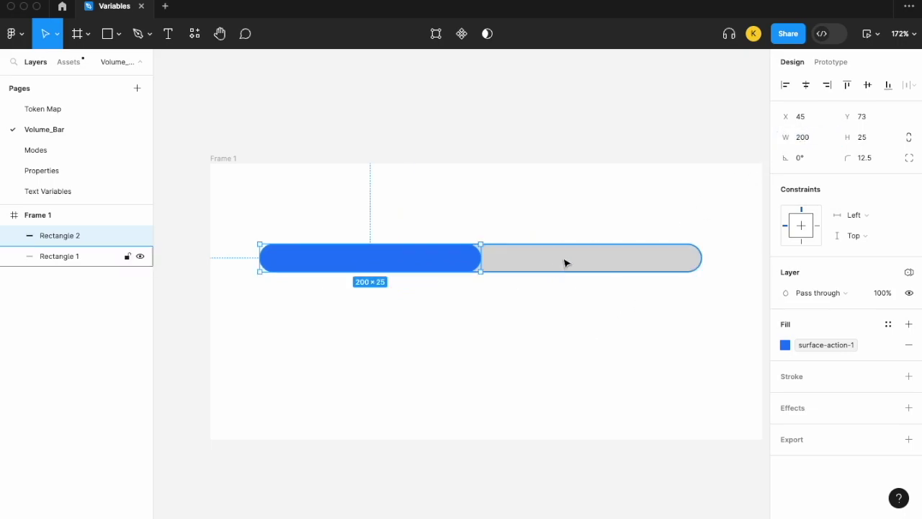
Step: Select both bars together and move them into position in the frame
click(624, 261)
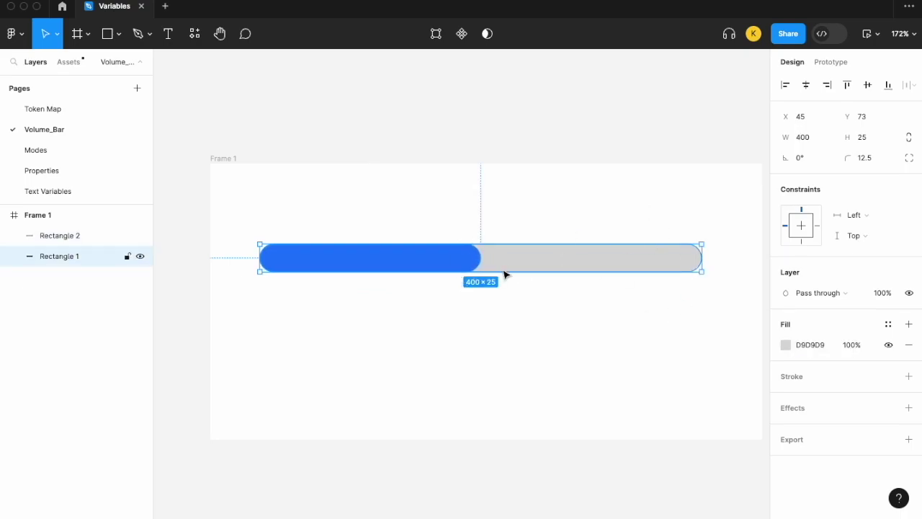
click(429, 200)
drag(618, 343, 338, 241)
scroll(375, 252, right, 1)
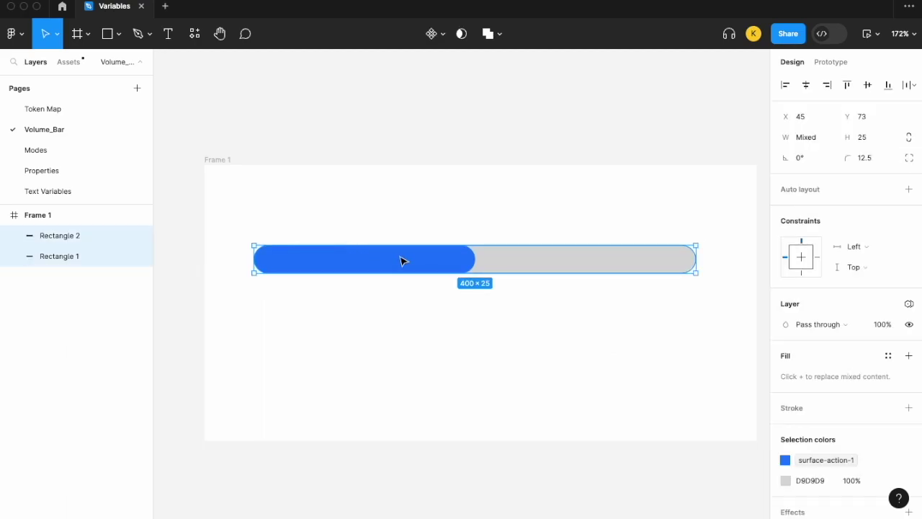
drag(403, 260, 412, 264)
click(431, 339)
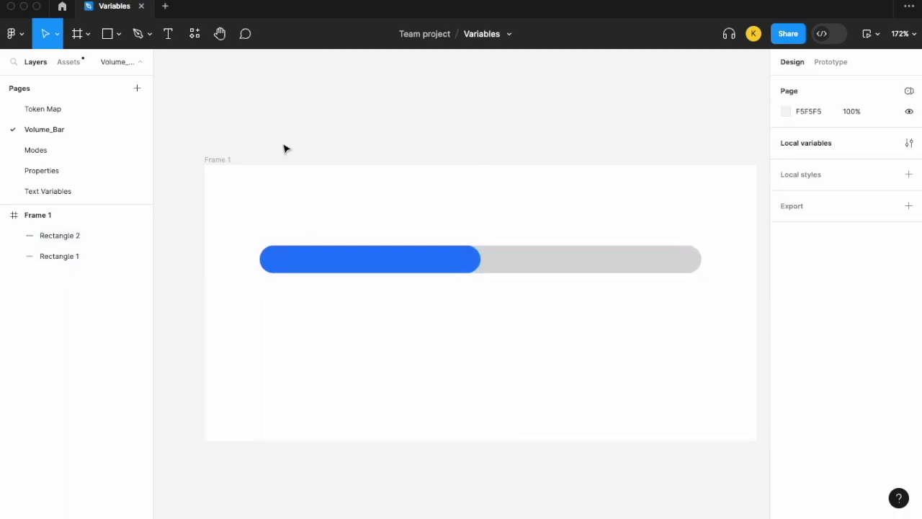
Step: Draw a small circle below the bar's right end filled with surface-action-1
click(118, 34)
click(102, 111)
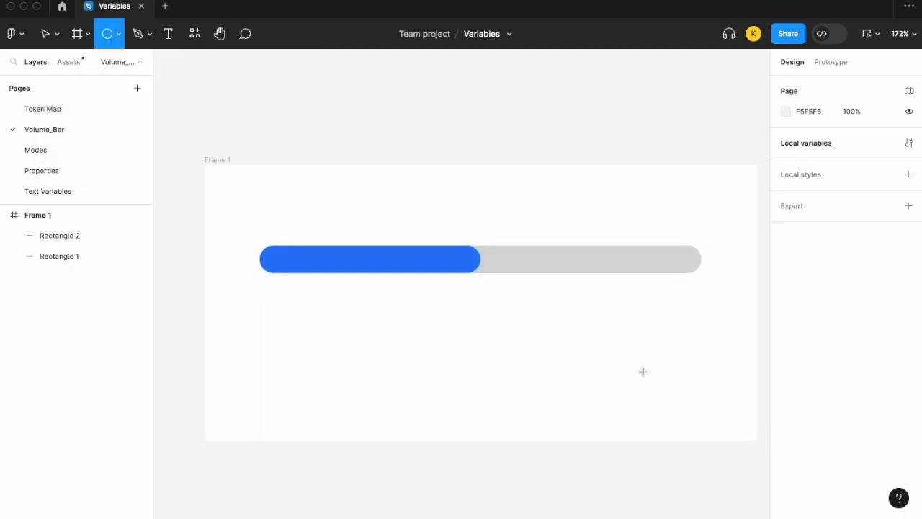
mouse_move(638, 302)
mouse_down()
mouse_move(688, 342)
mouse_move(673, 336)
mouse_move(682, 333)
mouse_up()
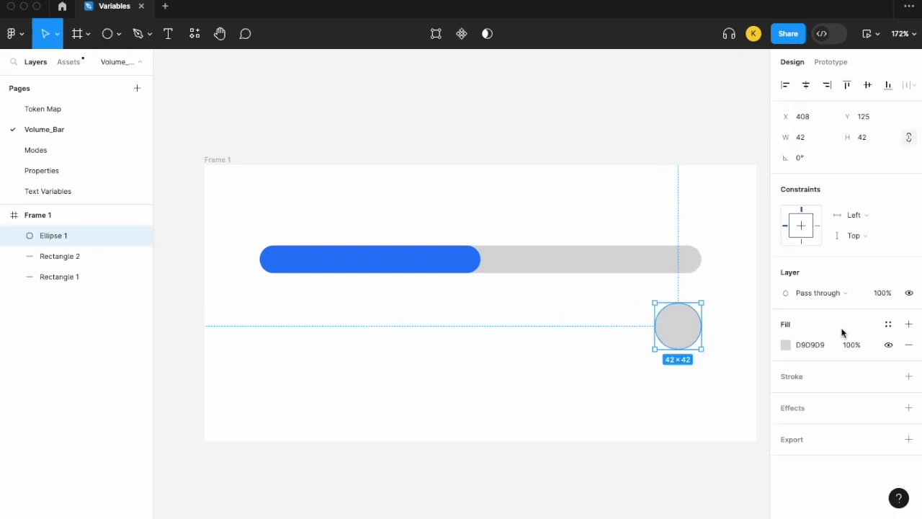
click(887, 329)
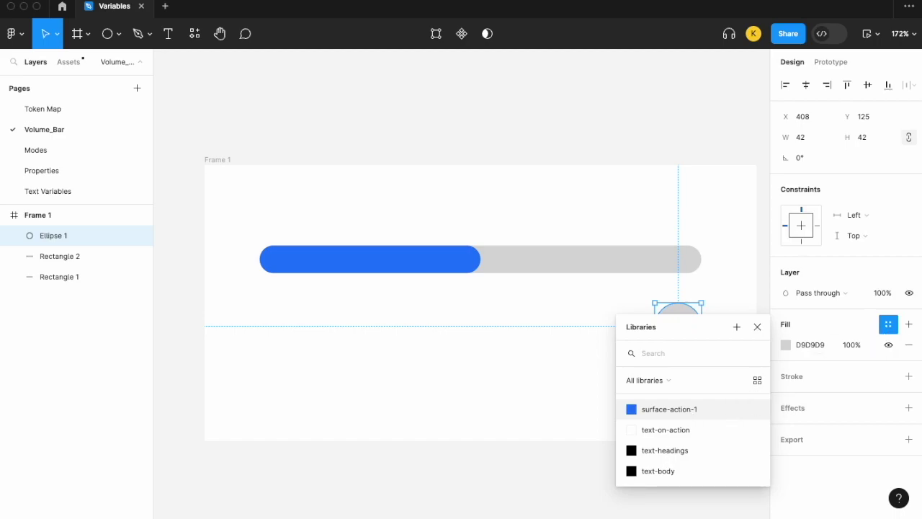
click(714, 408)
click(737, 393)
scroll(735, 395, up, 3)
scroll(737, 395, down, 2)
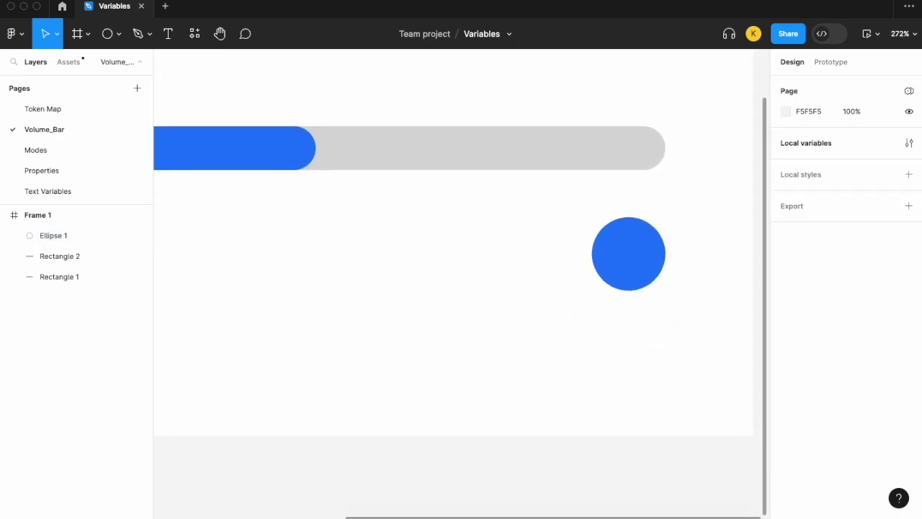
Step: Add a '+' text centred on the circle with the text-on-action colour, and select both
click(168, 34)
drag(595, 326, 660, 378)
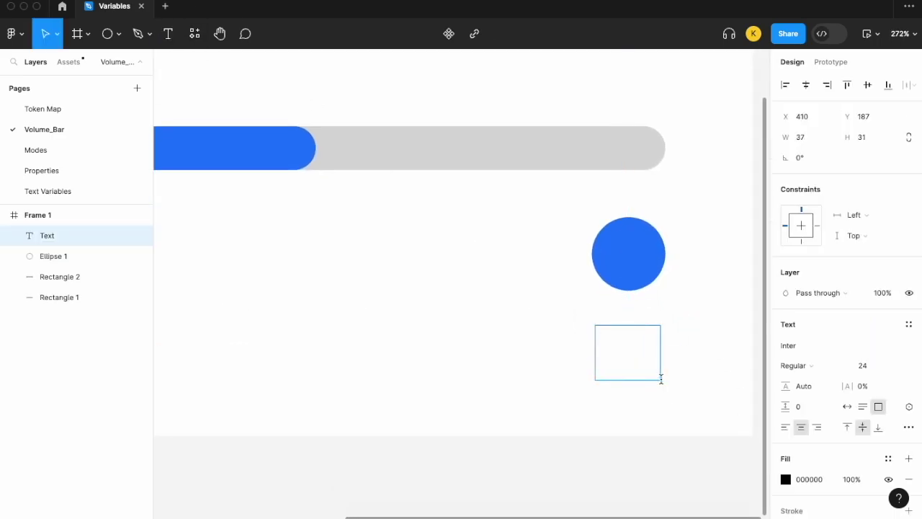
text(+)
key(Escape)
drag(633, 350, 637, 263)
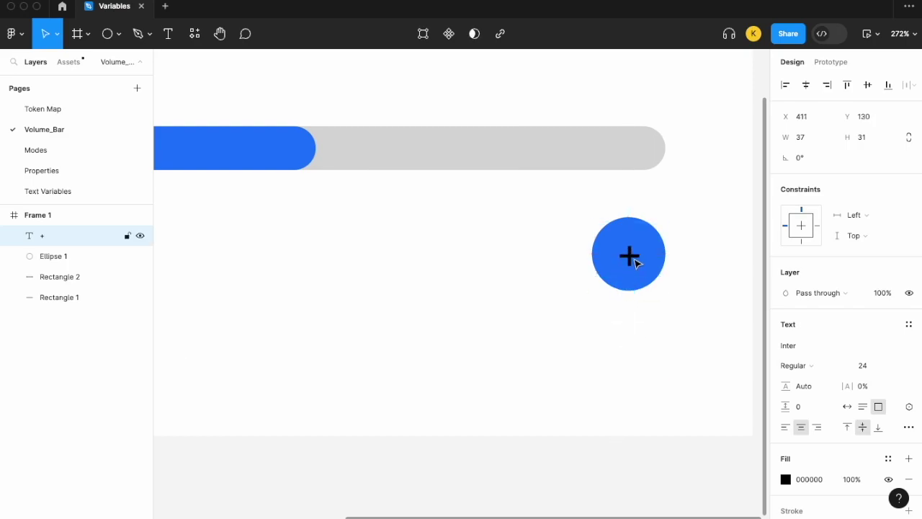
click(889, 458)
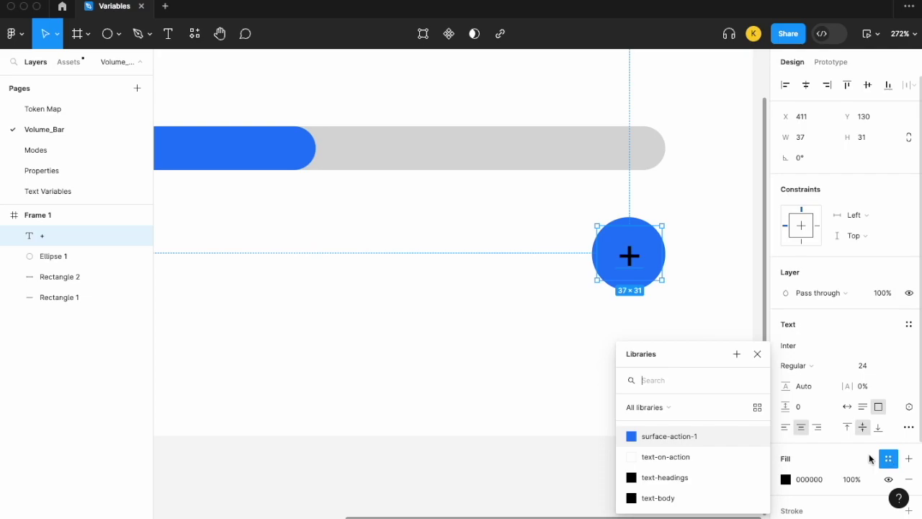
click(673, 453)
click(666, 333)
drag(693, 341, 583, 230)
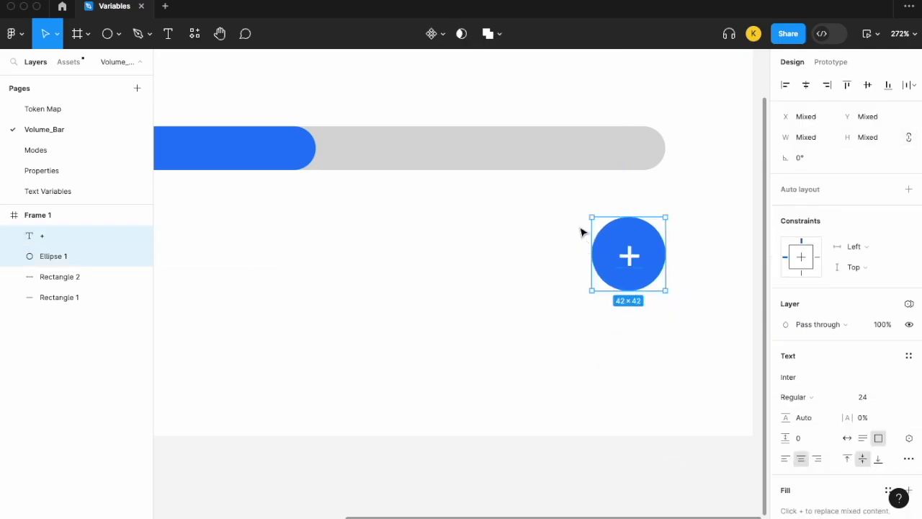
right_click(645, 241)
Step: Group the + and circle and name the group 'increase'
click(683, 286)
double_click(57, 236)
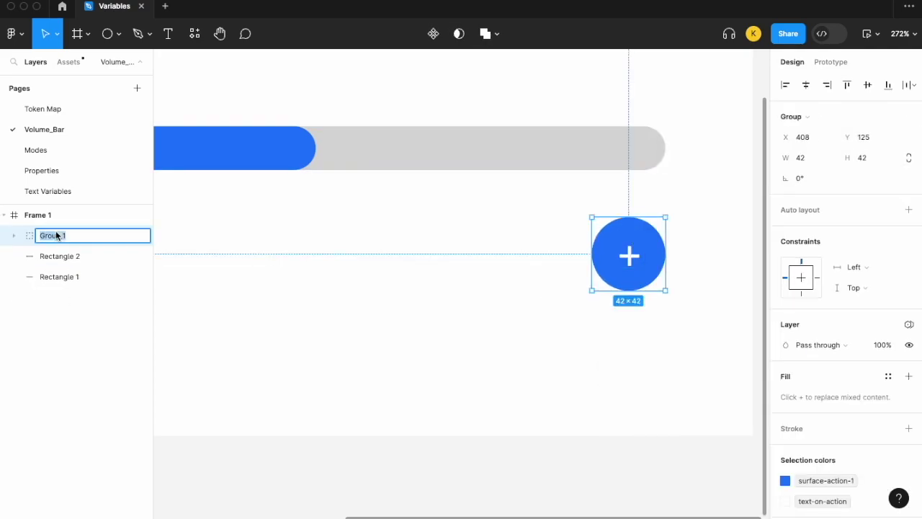
text(increase)
key(Return)
scroll(224, 281, down, 5)
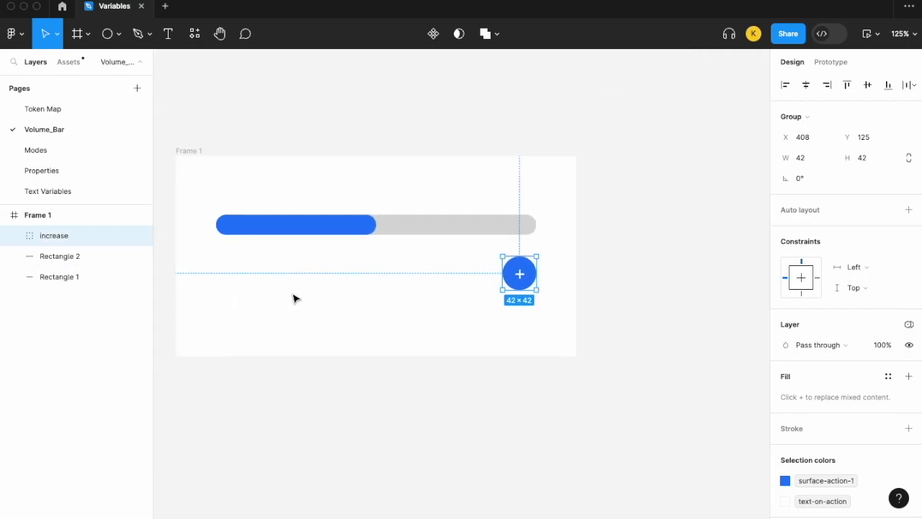
scroll(294, 298, down, 1)
scroll(294, 299, left, 1)
Step: Copy the button to the bar's left end, change its text to '-', and name it 'decrease'
drag(552, 242, 274, 250)
scroll(274, 251, up, 4)
double_click(260, 241)
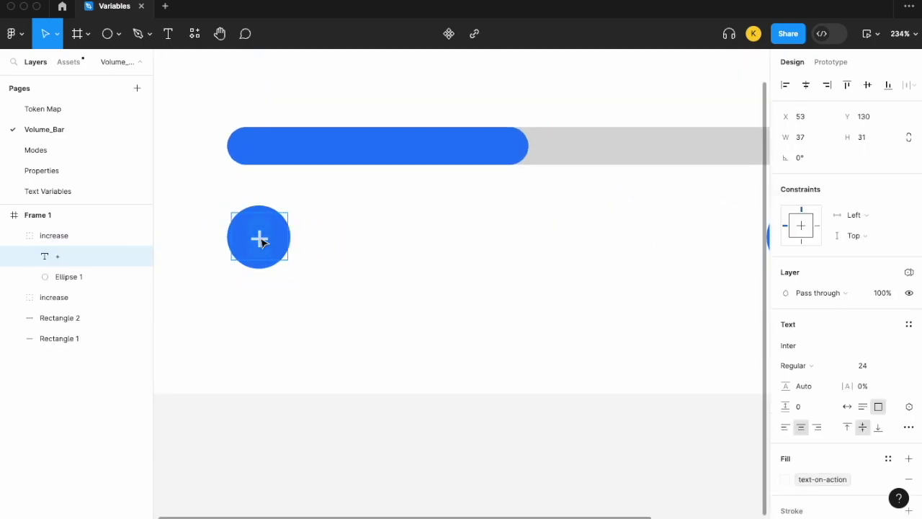
text(-)
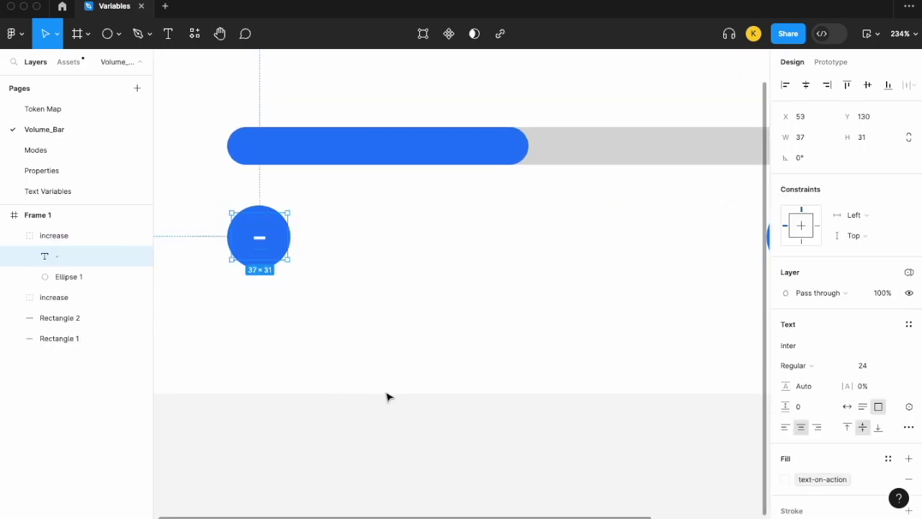
click(387, 397)
click(53, 237)
double_click(54, 236)
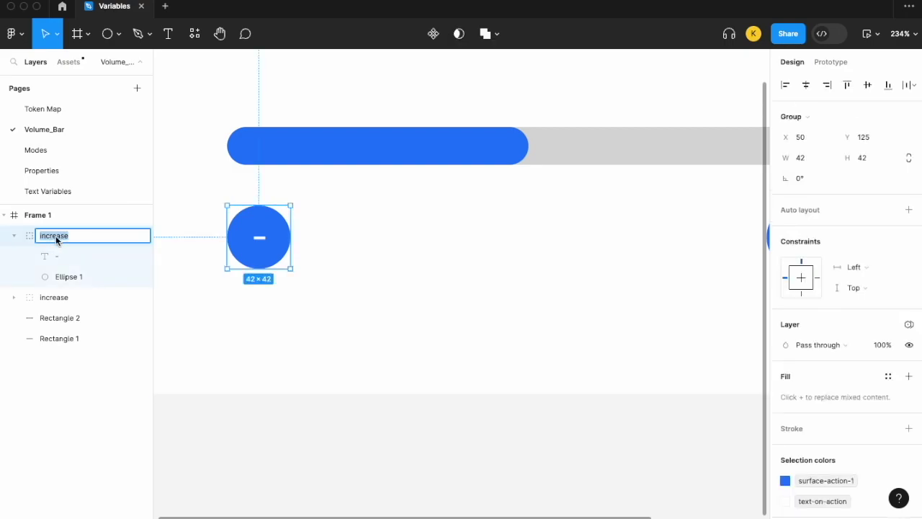
text(decr)
key(Return)
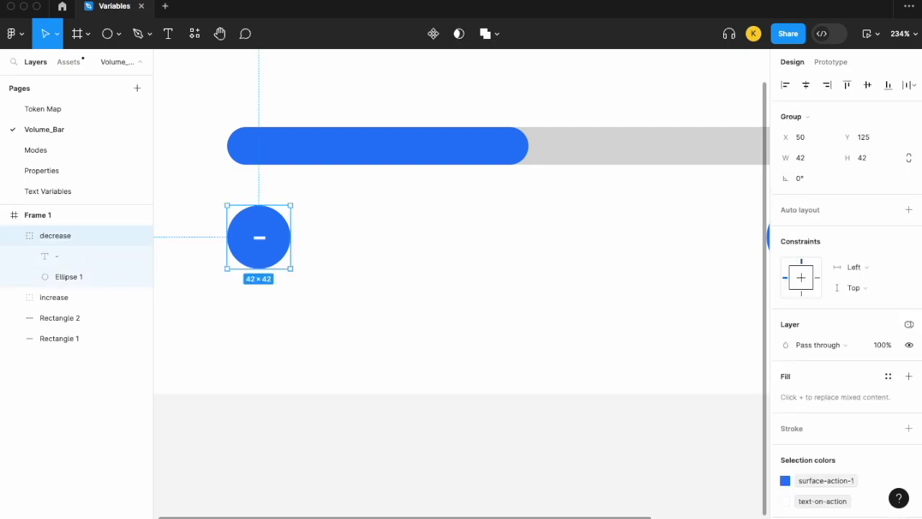
Step: Rename Frame 1 to 'Volume_Bar' and zoom to show the whole frame
click(15, 236)
click(14, 256)
double_click(45, 216)
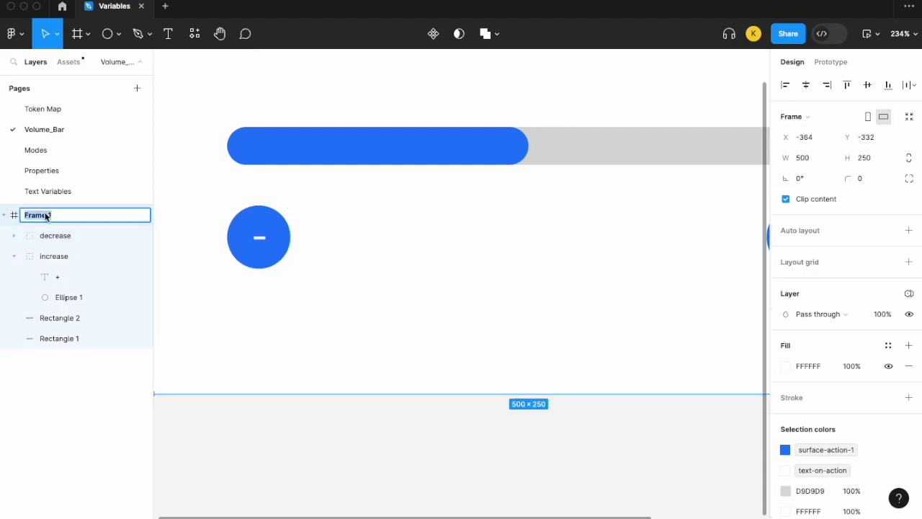
text(Volume_Bar)
key(Return)
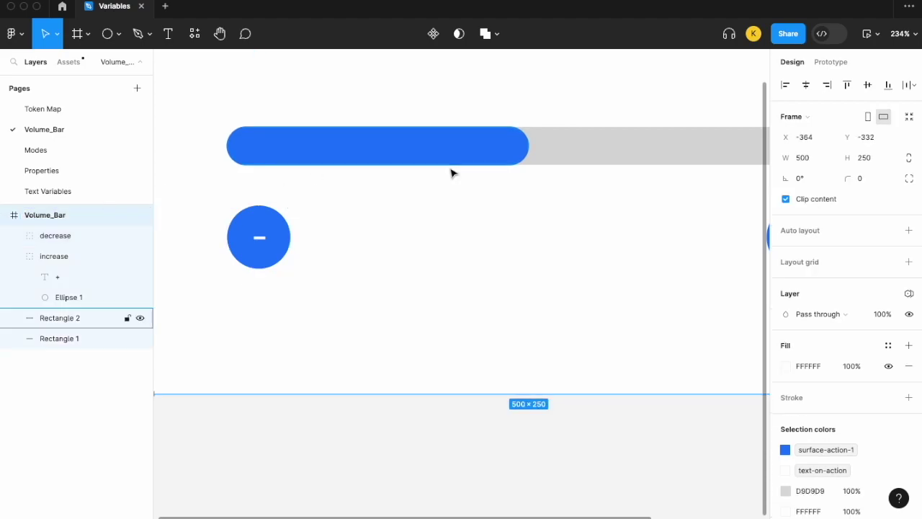
key(shift+0)
click(483, 100)
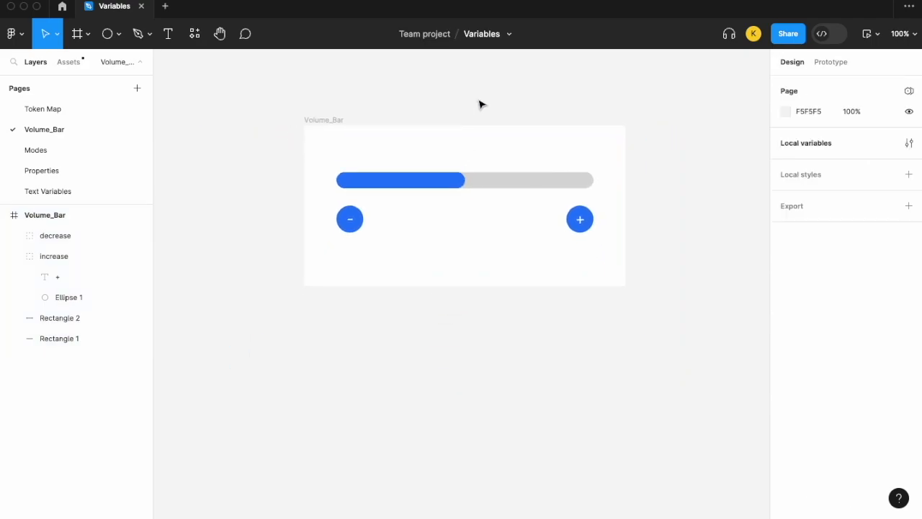
scroll(481, 106, up, 3)
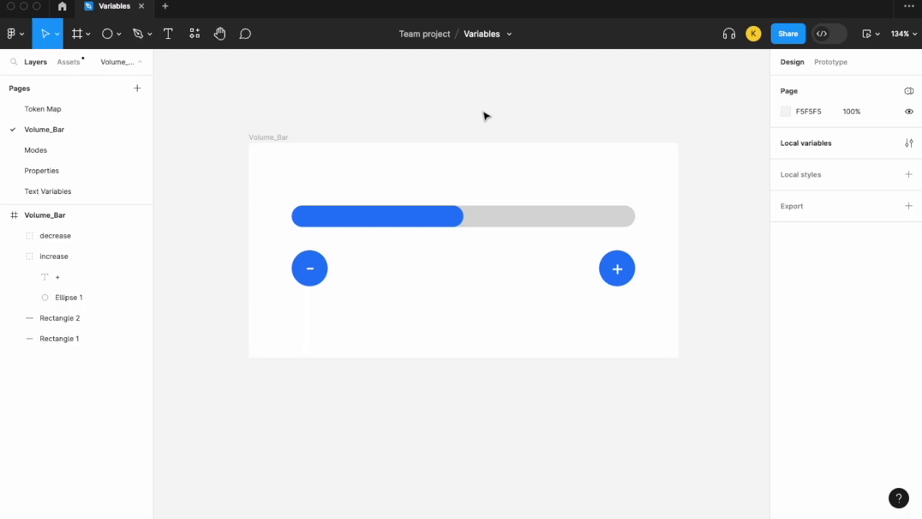
scroll(484, 115, up, 1)
scroll(484, 115, left, 1)
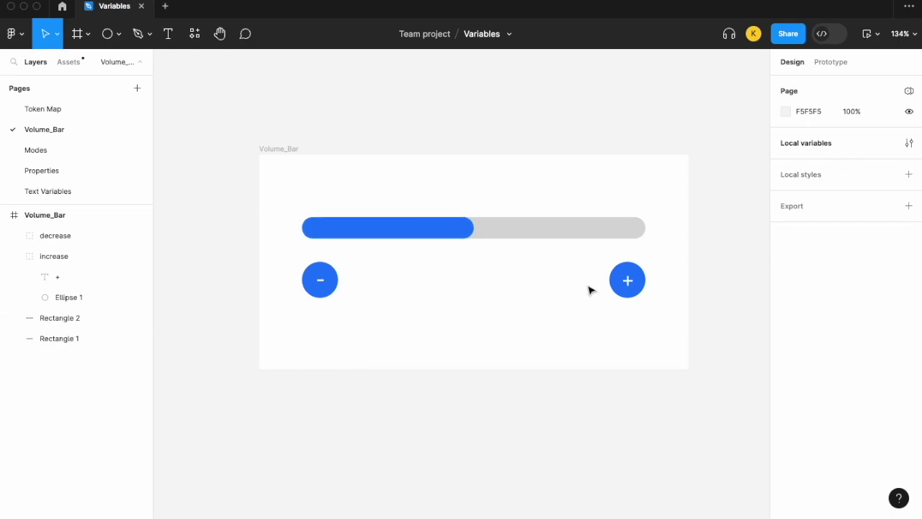
click(534, 227)
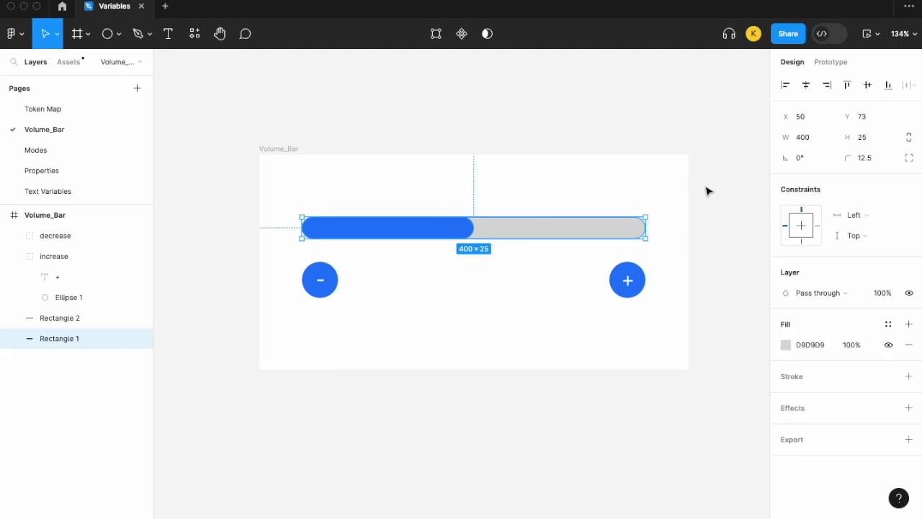
click(809, 143)
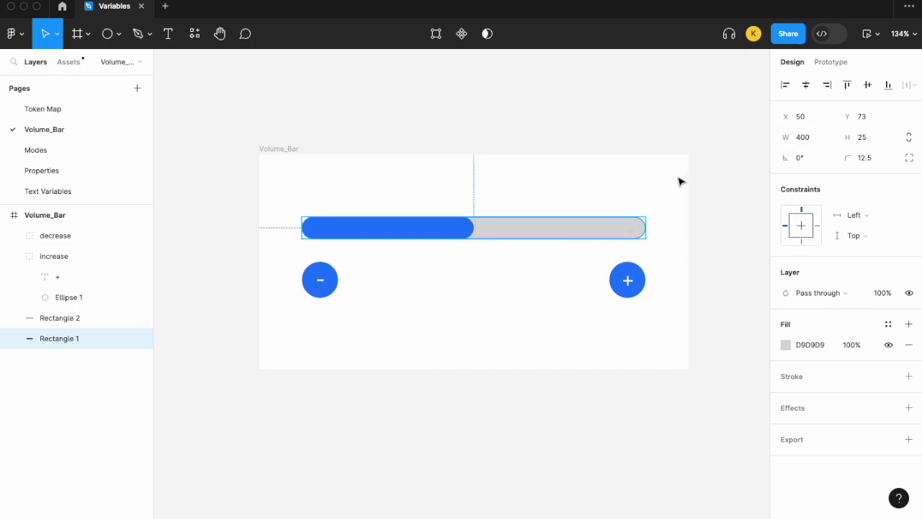
click(466, 235)
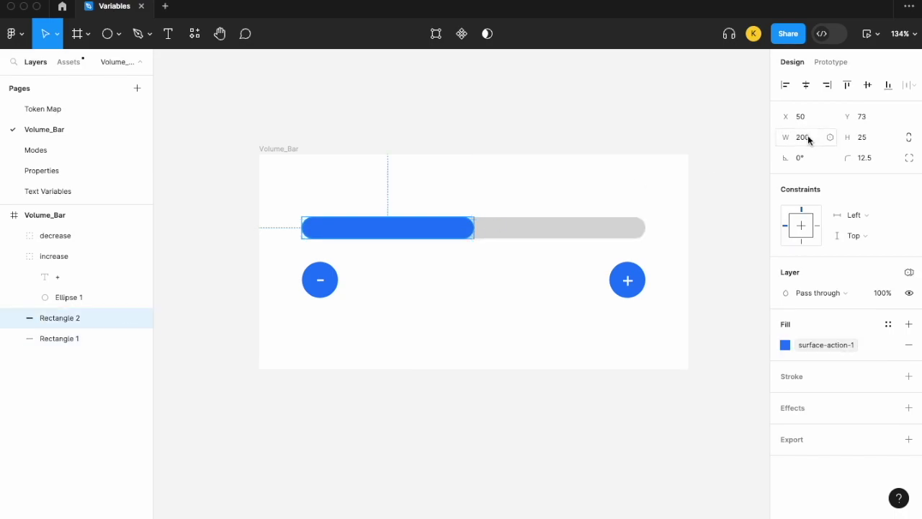
click(498, 292)
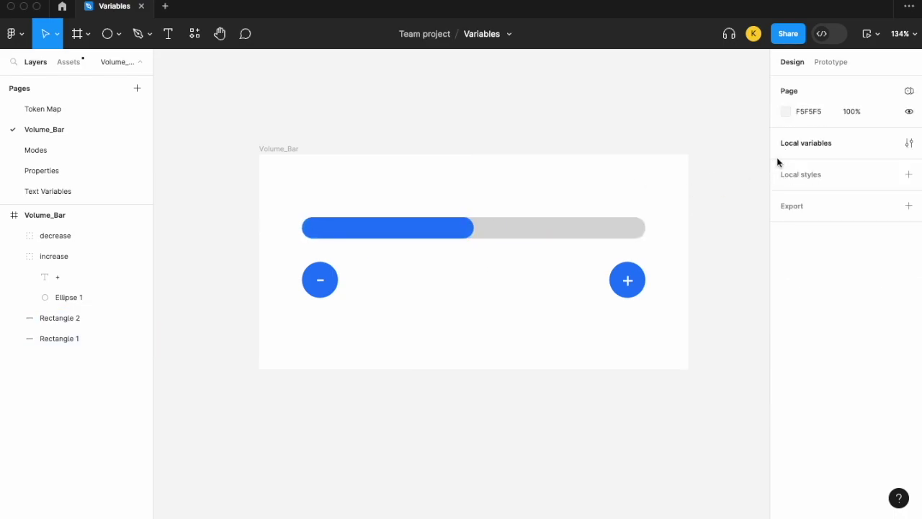
Step: Create a number variable Volume-Bar with a value of 200
click(908, 144)
click(613, 232)
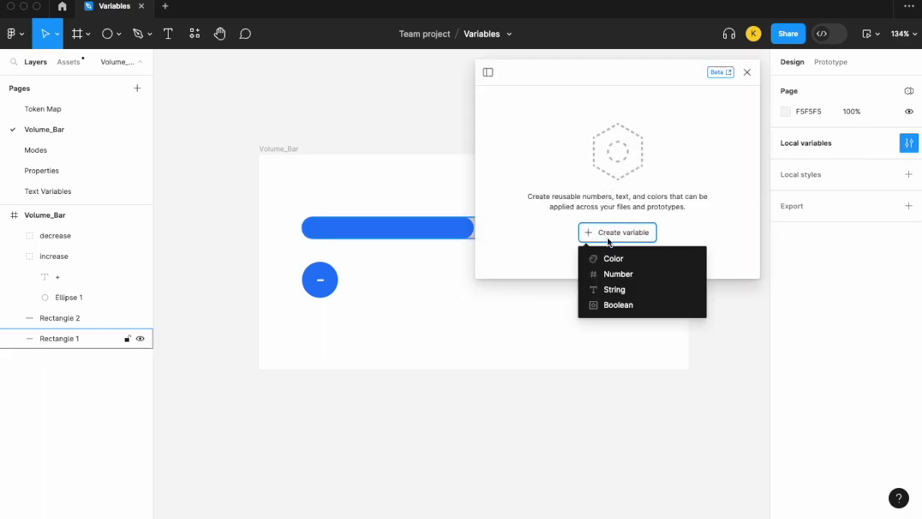
click(616, 272)
text(Volume-Bar)
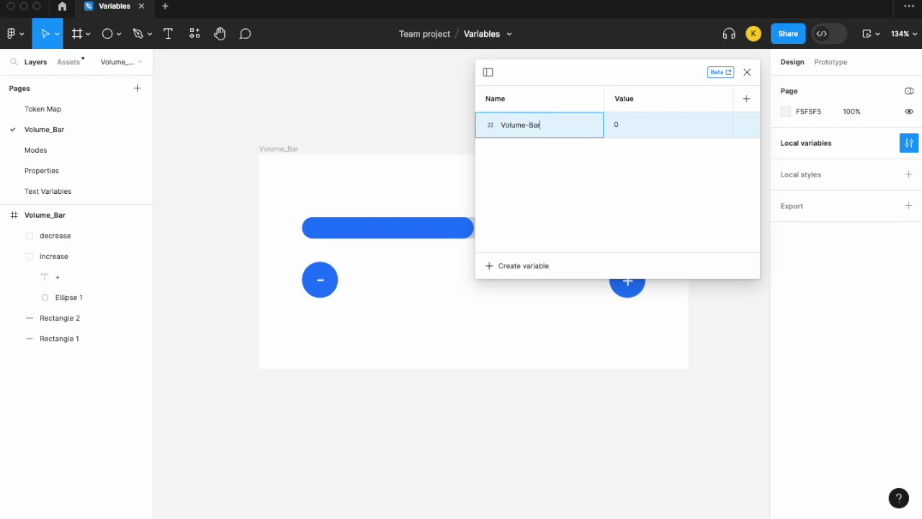
click(631, 127)
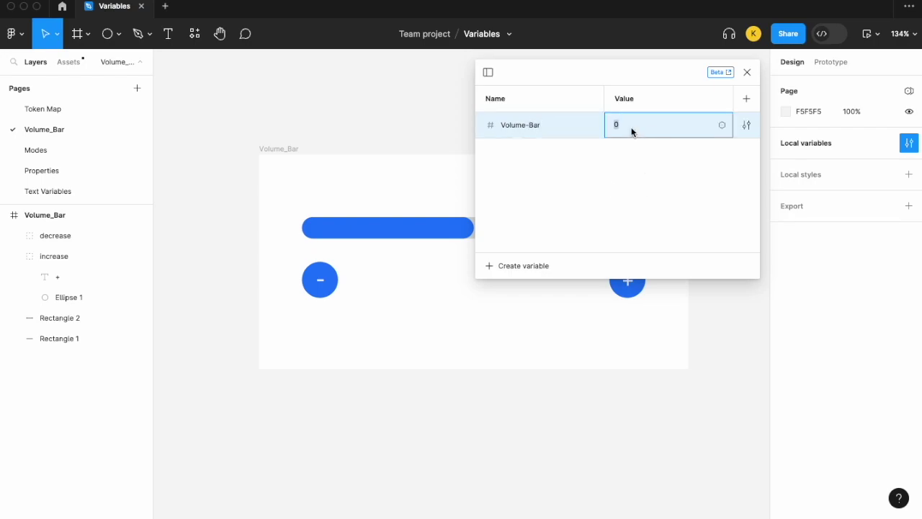
text(200)
key(Return)
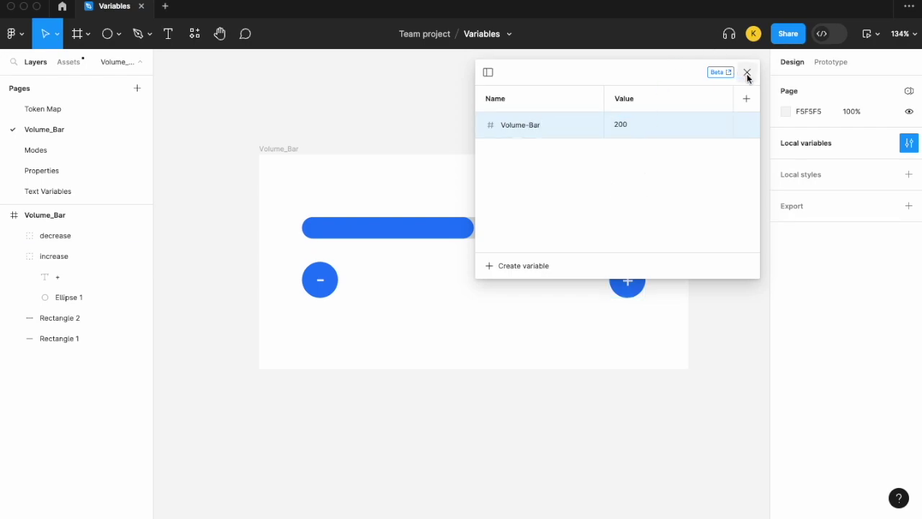
drag(626, 81, 552, 290)
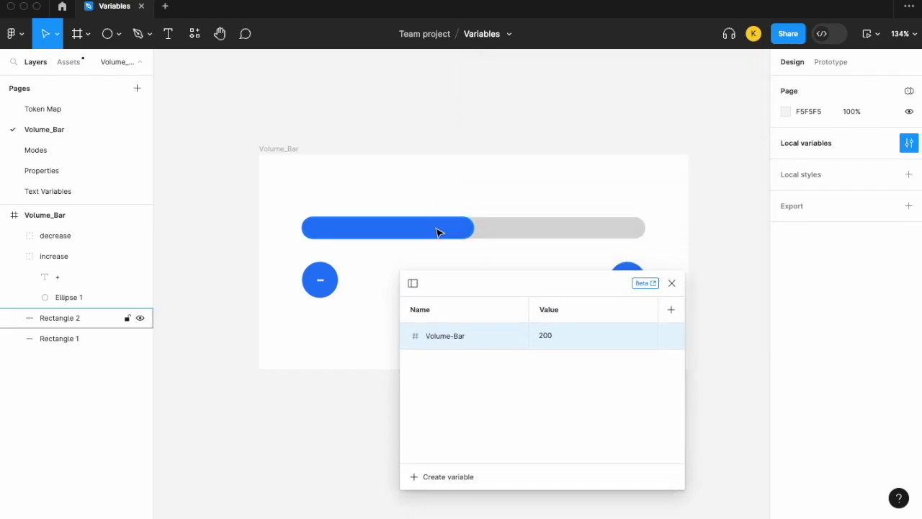
click(673, 287)
Step: Bind the blue bar's width to the Volume-Bar variable
click(459, 231)
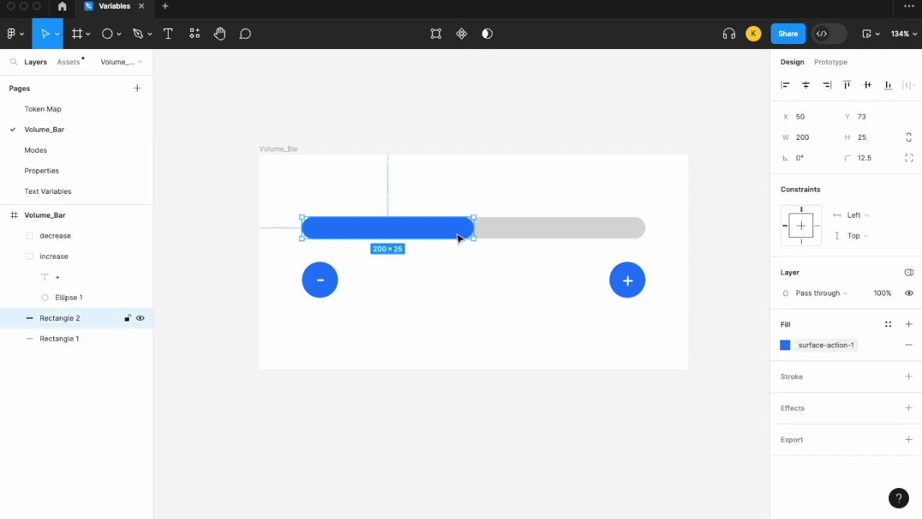
click(830, 138)
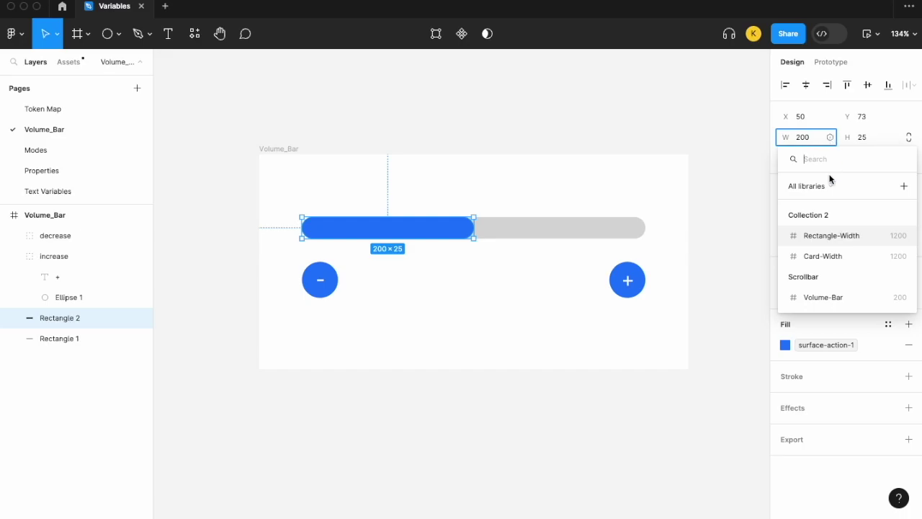
click(834, 298)
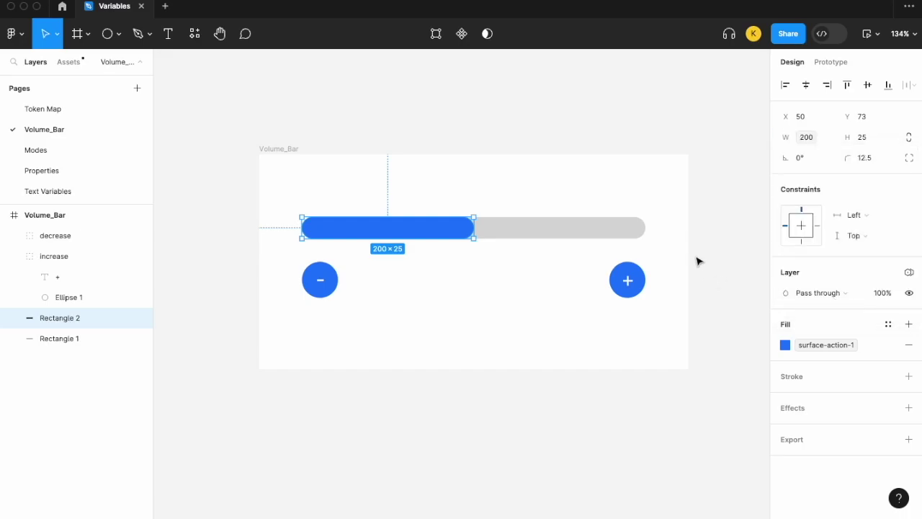
click(704, 210)
click(445, 233)
click(726, 214)
click(909, 144)
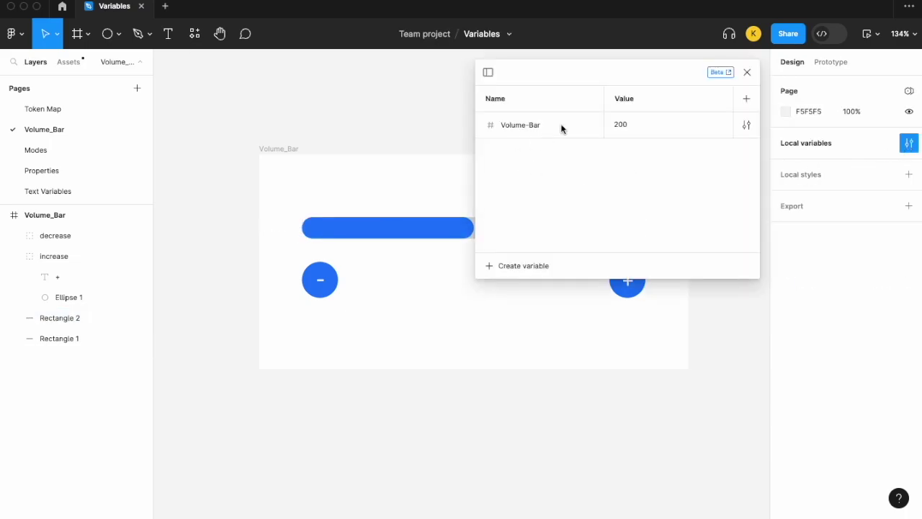
click(747, 72)
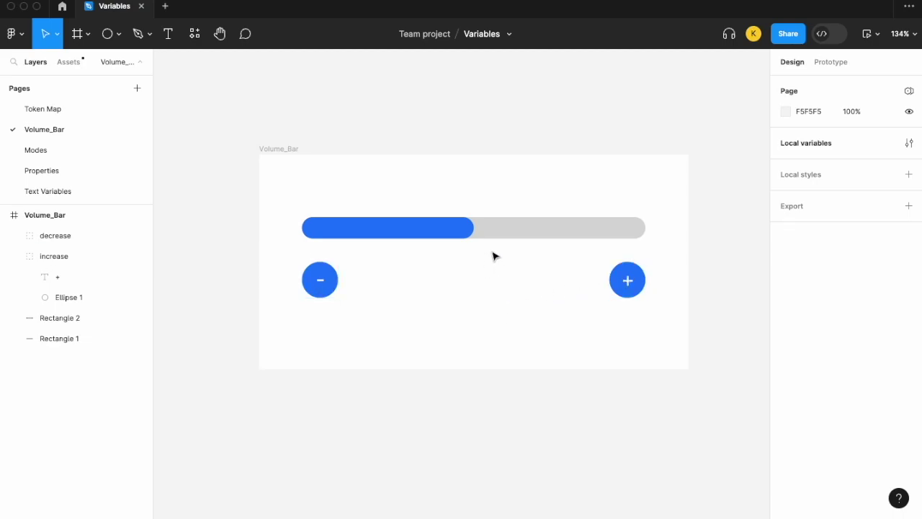
click(624, 290)
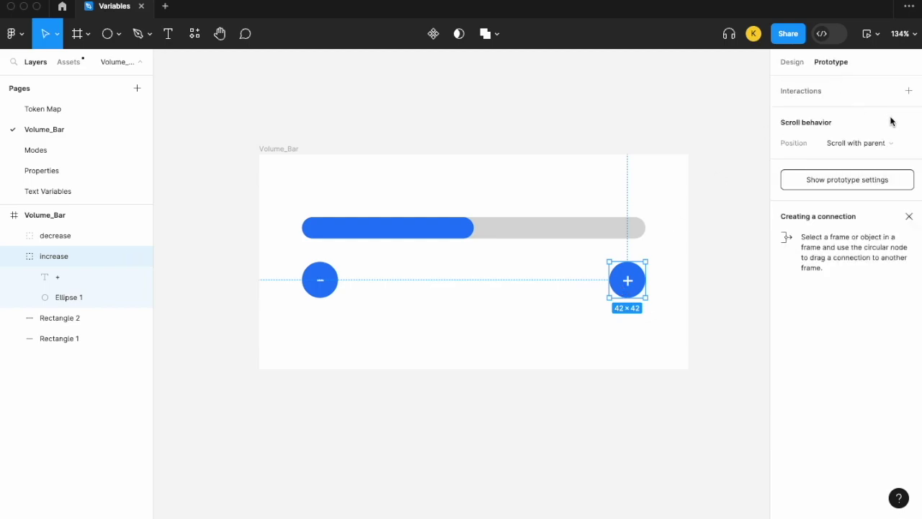
Step: Give the + button an On click conditional checking Volume-Bar <= 390
click(909, 90)
click(687, 142)
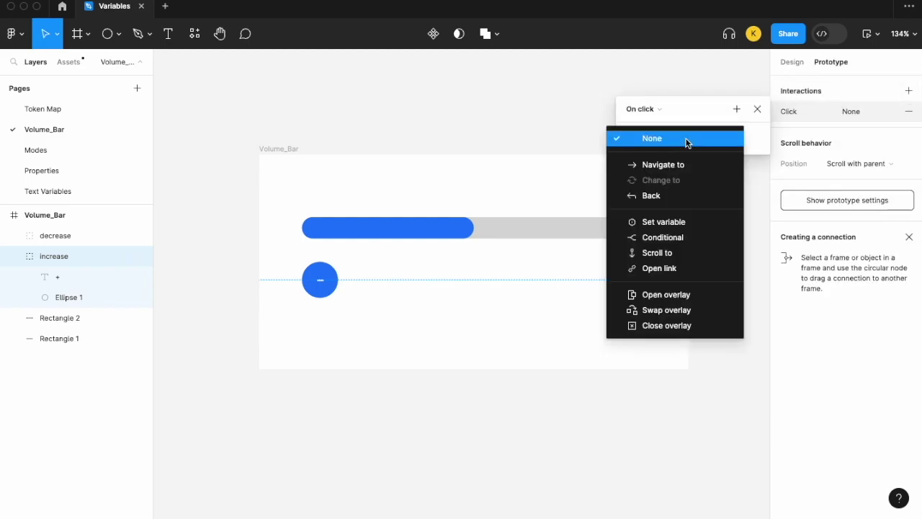
click(683, 235)
click(671, 159)
click(691, 338)
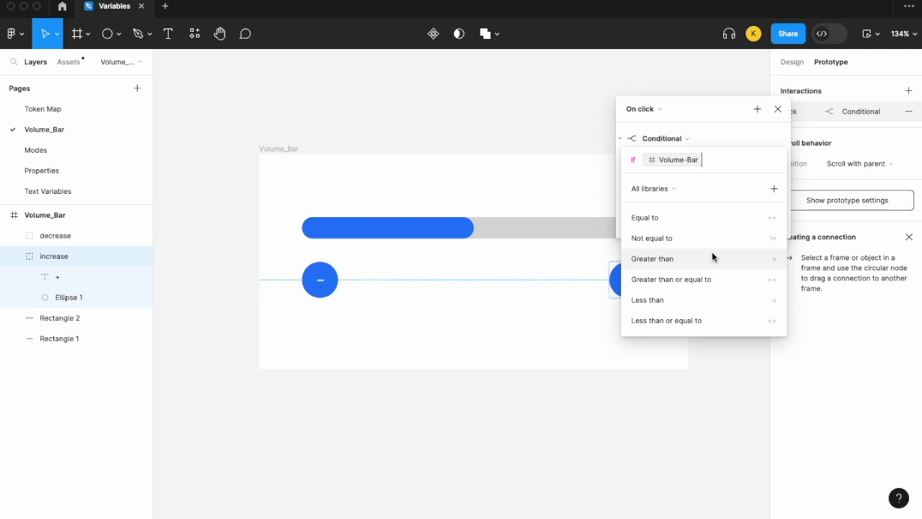
click(704, 321)
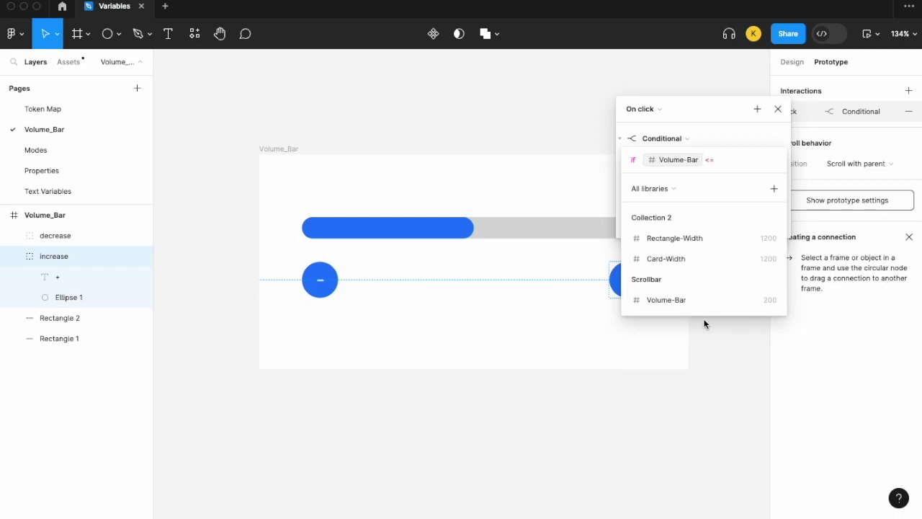
text(390)
key(Return)
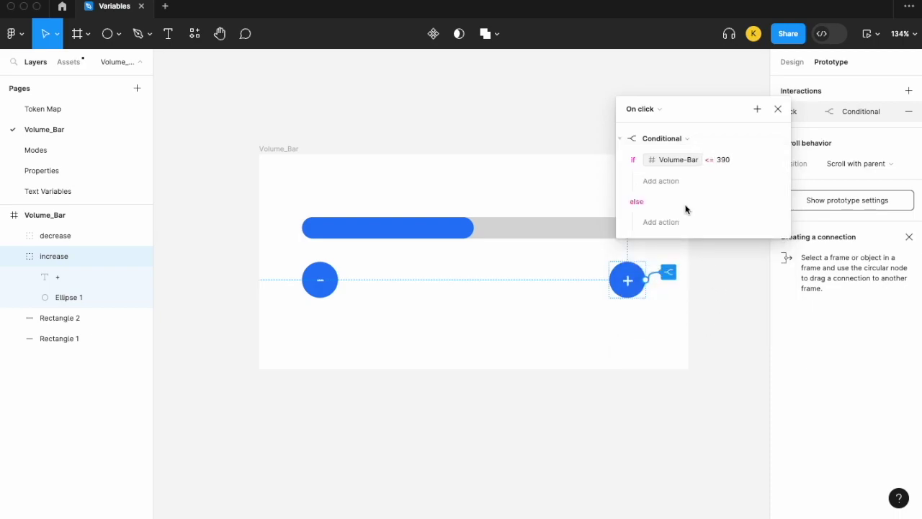
Step: When the condition holds, set Volume-Bar to Volume-Bar + 10
click(675, 183)
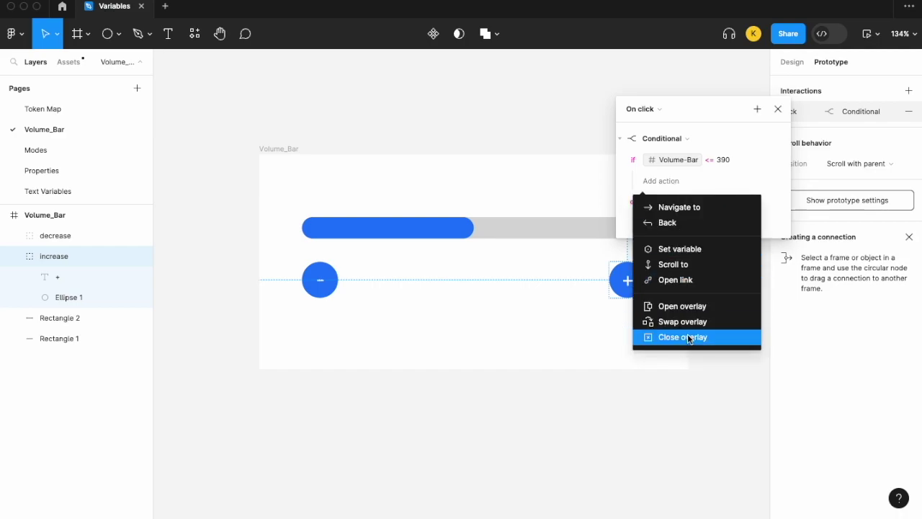
click(681, 248)
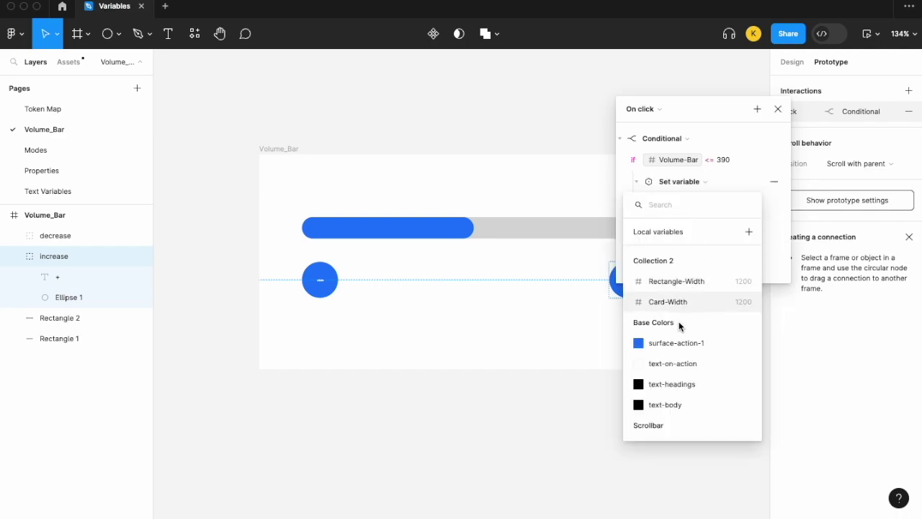
scroll(681, 382, down, 1)
click(678, 425)
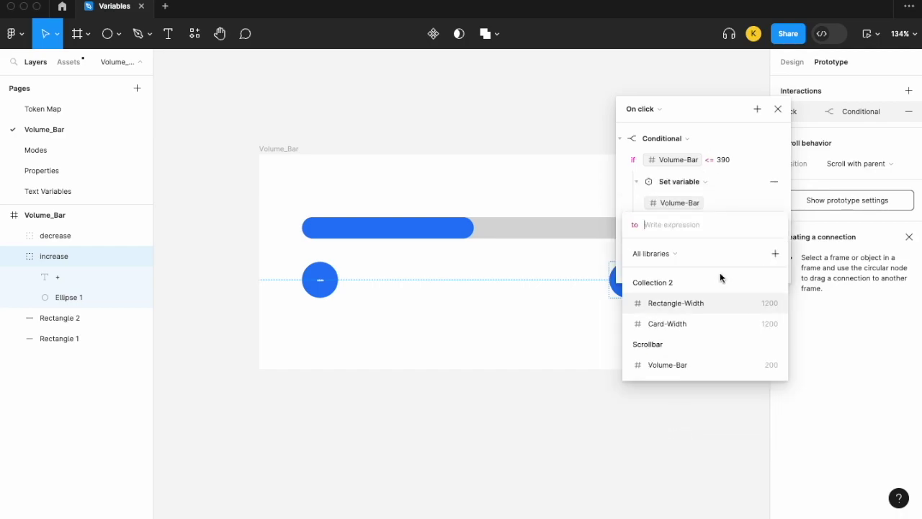
click(698, 365)
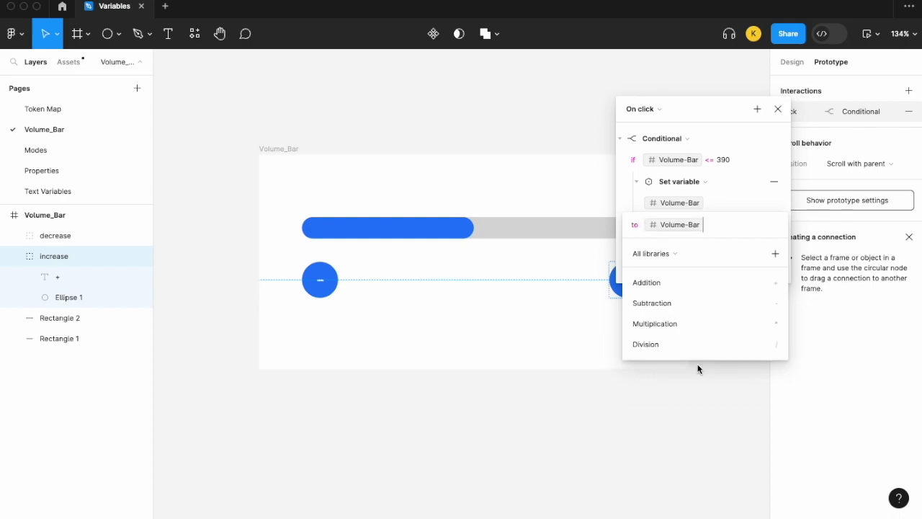
text(+10)
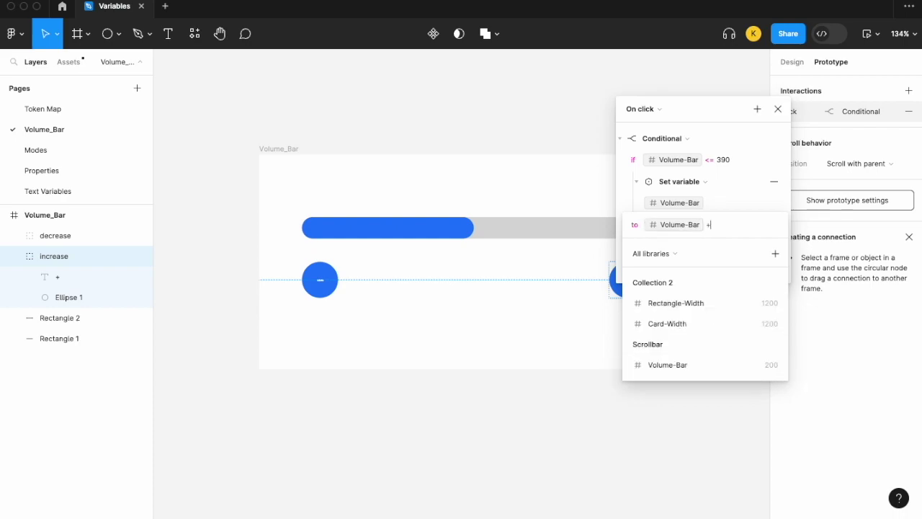
key(Return)
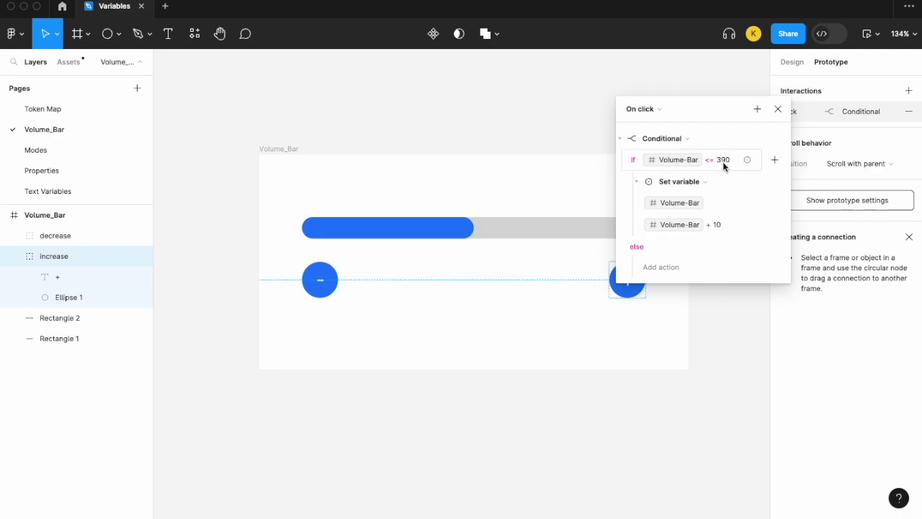
click(779, 110)
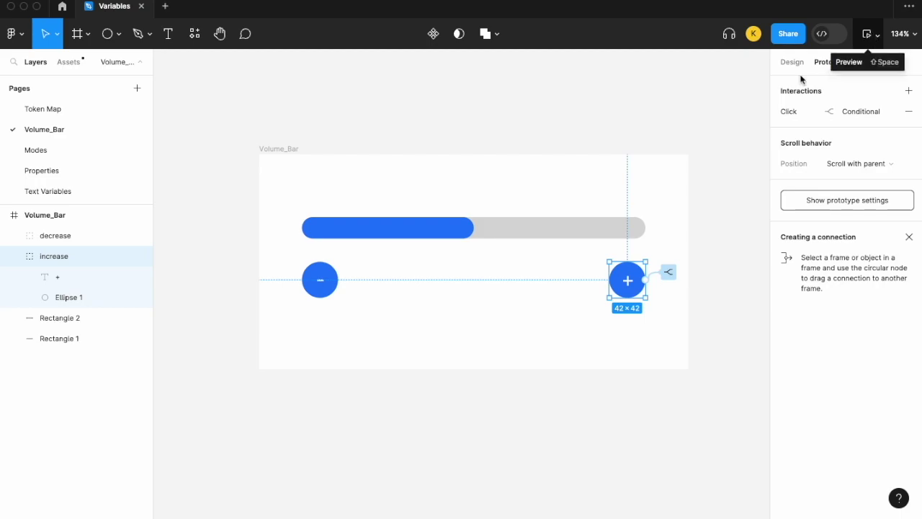
click(873, 34)
click(854, 81)
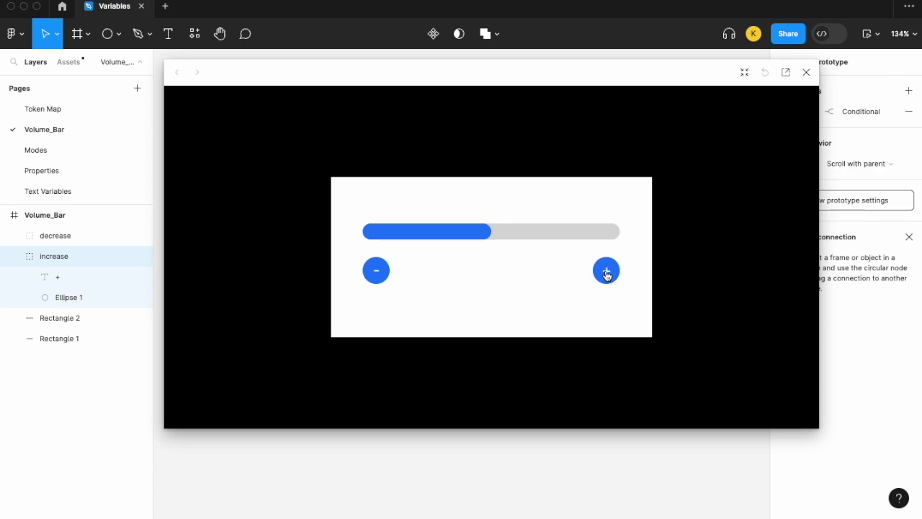
click(606, 271)
click(606, 271)
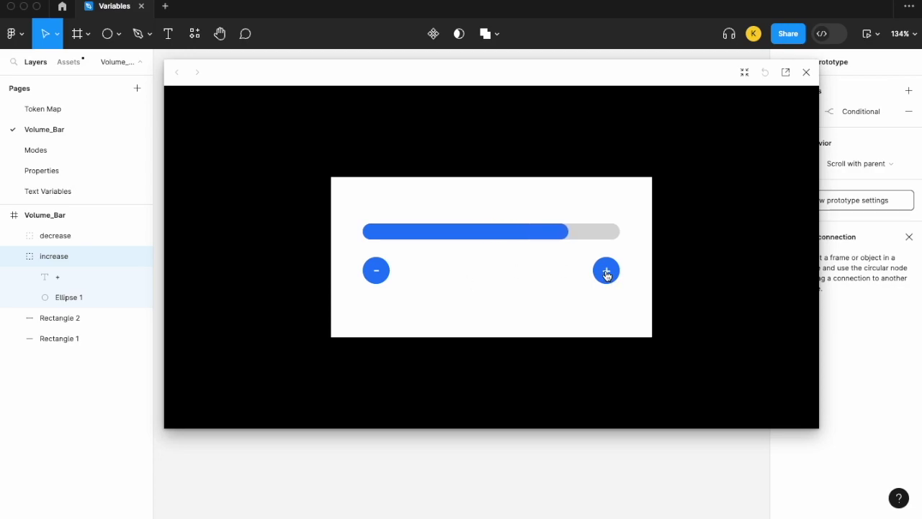
click(606, 271)
click(606, 271)
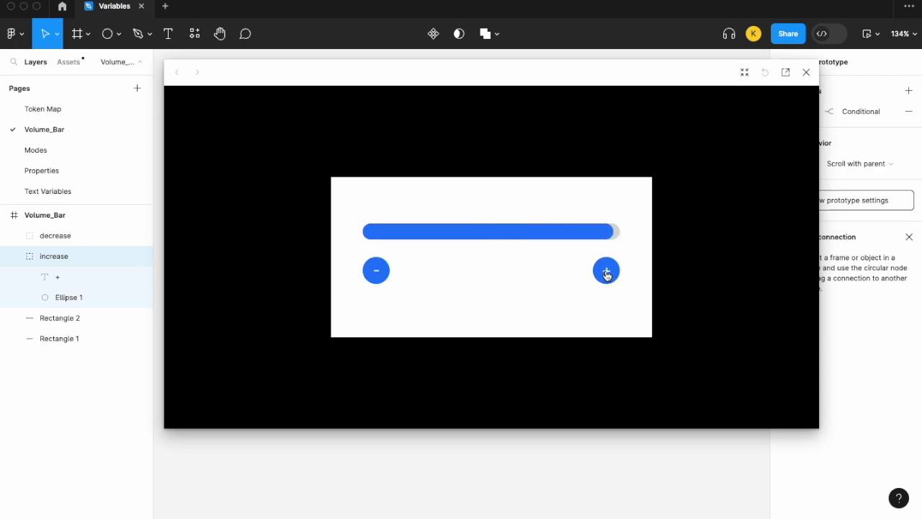
click(606, 271)
click(805, 73)
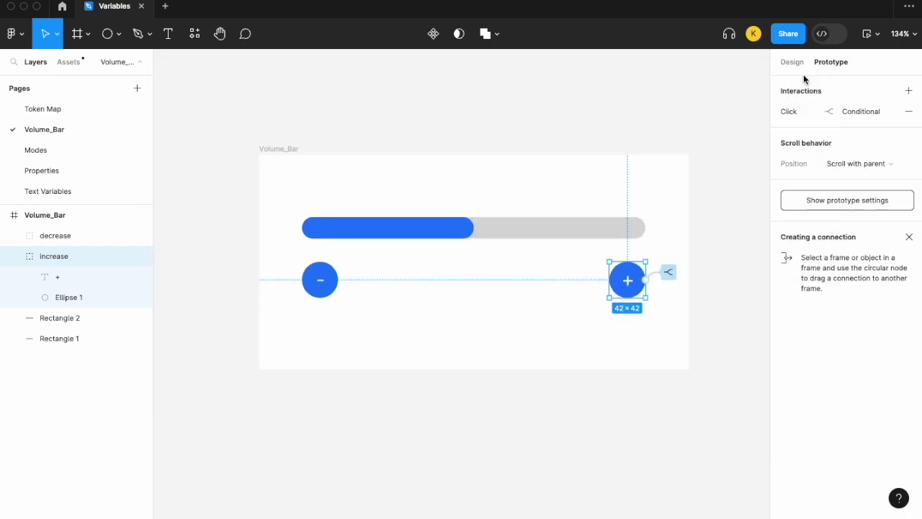
click(841, 112)
click(637, 186)
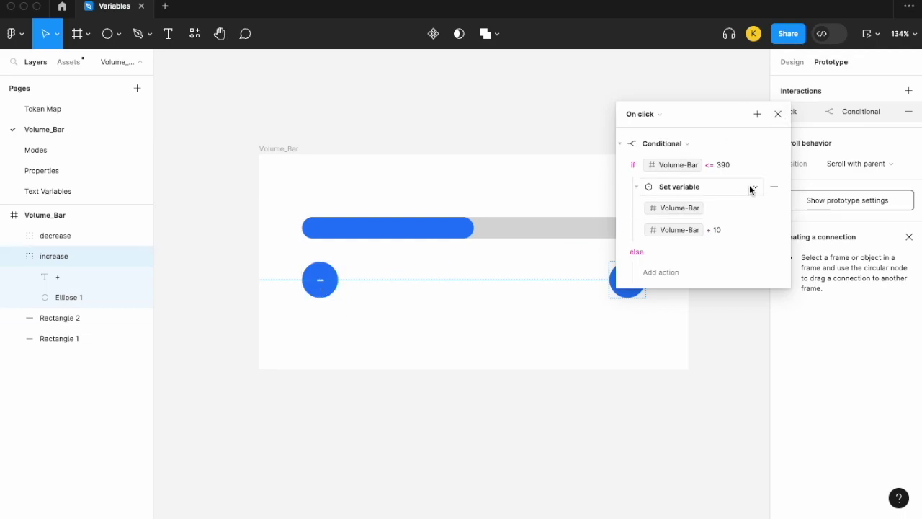
click(779, 115)
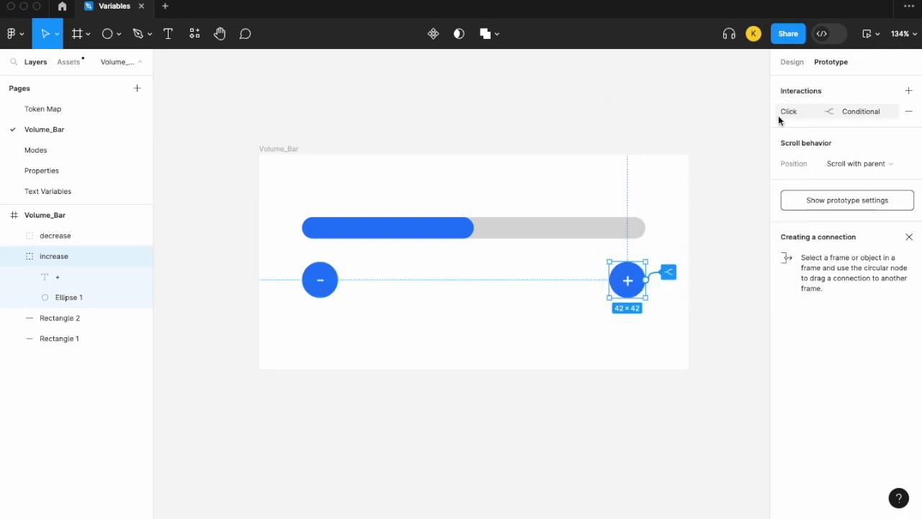
Step: Give the decrease button an On click conditional checking Volume-Bar >= 10
click(320, 287)
click(906, 92)
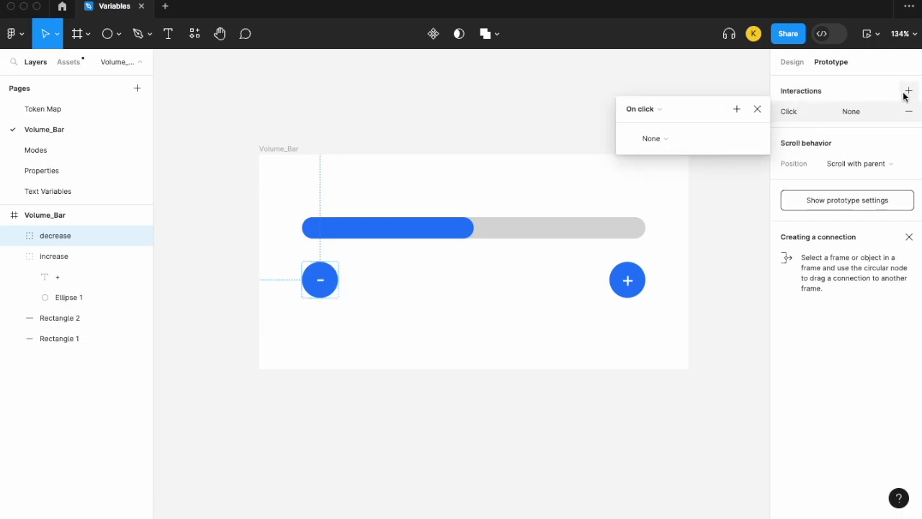
click(734, 111)
click(768, 192)
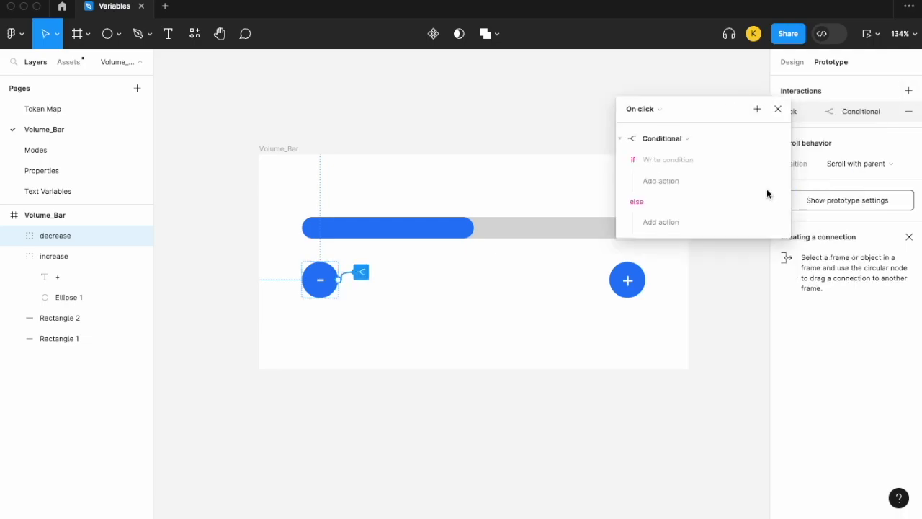
click(695, 160)
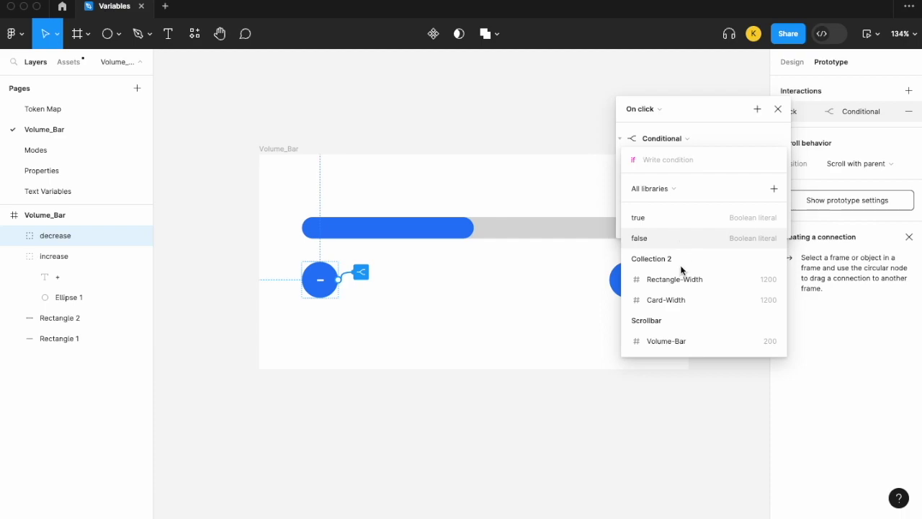
click(670, 341)
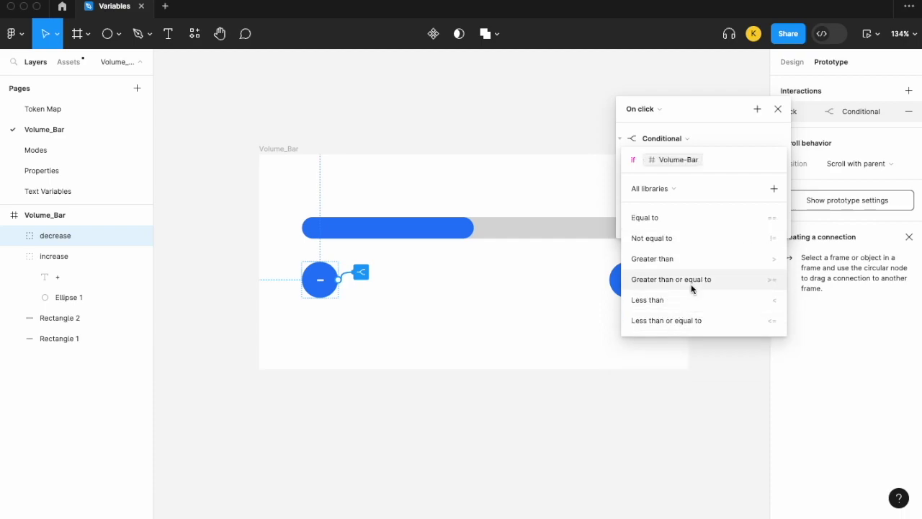
click(692, 286)
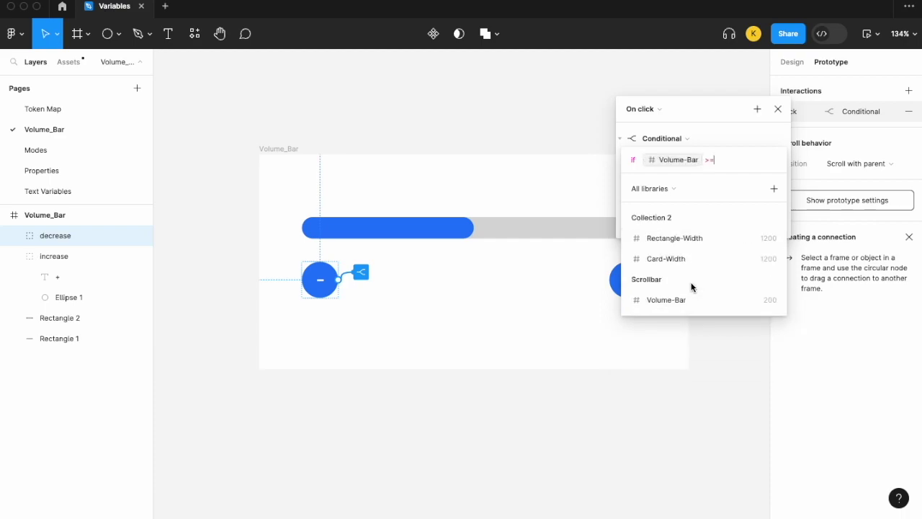
text(10)
key(Return)
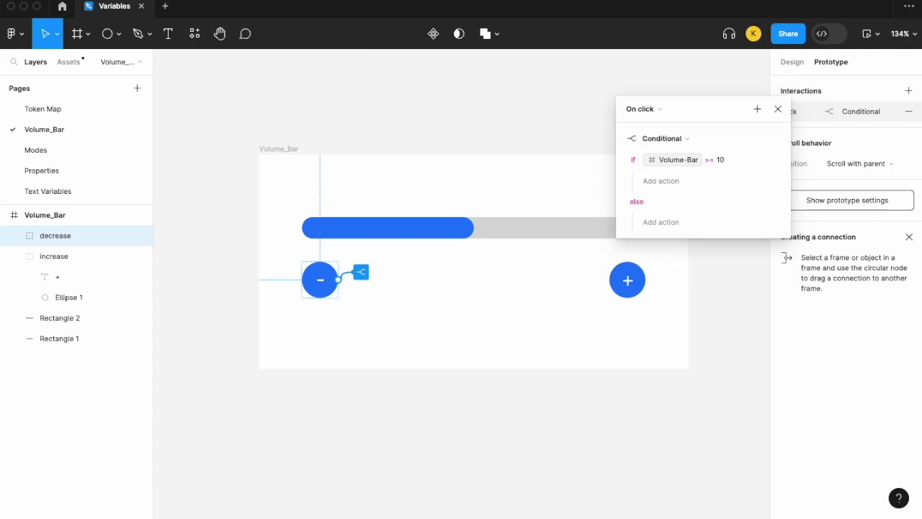
Step: When the condition holds, set Volume-Bar to Volume-Bar - 10
click(668, 184)
click(683, 249)
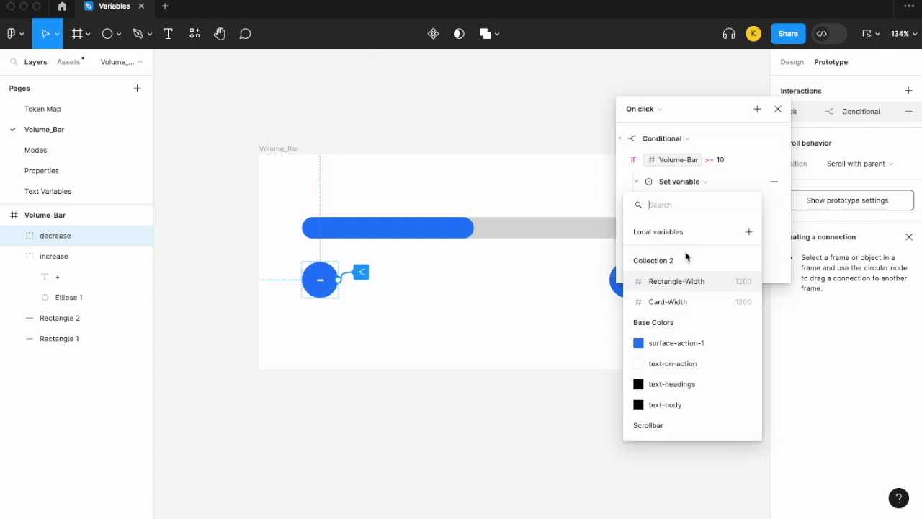
scroll(685, 384, down, 1)
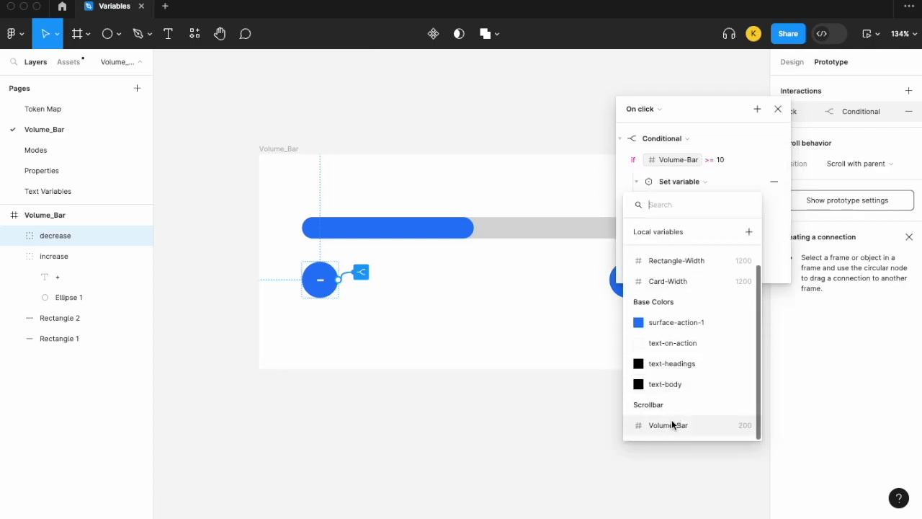
click(671, 423)
click(678, 365)
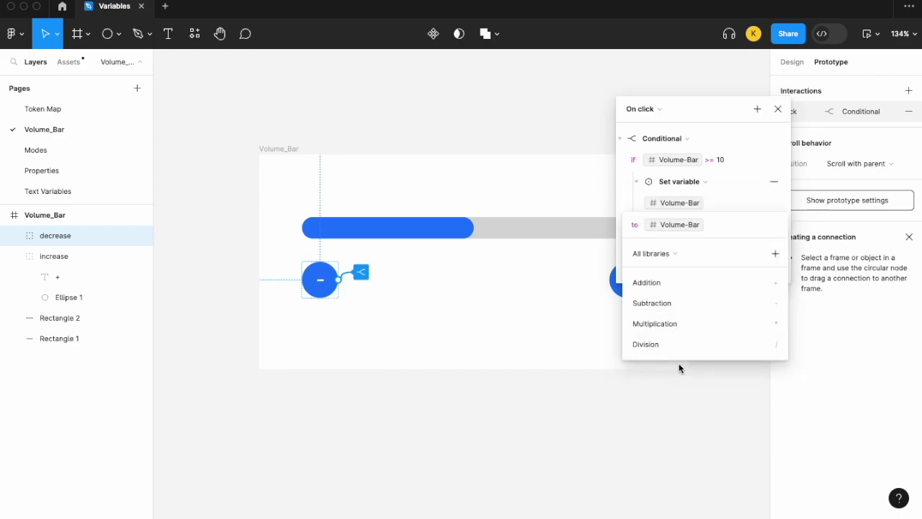
text(- 10)
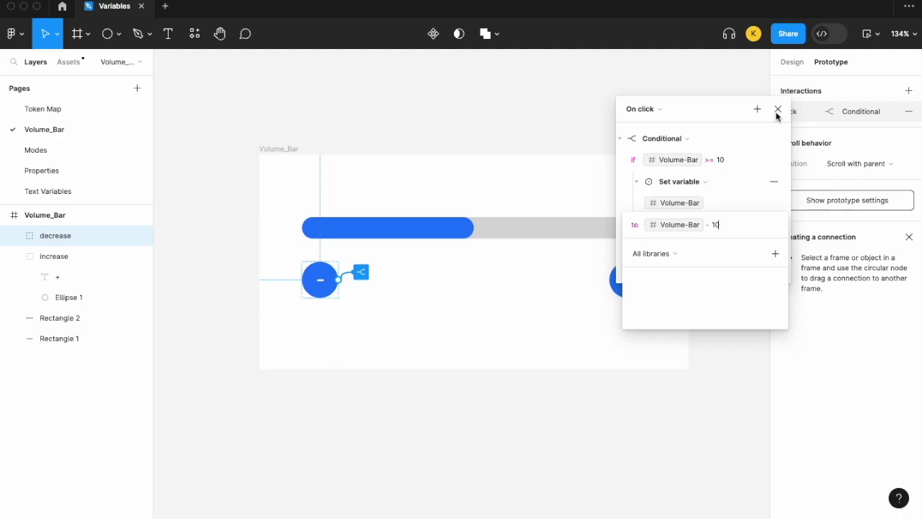
click(777, 114)
click(778, 110)
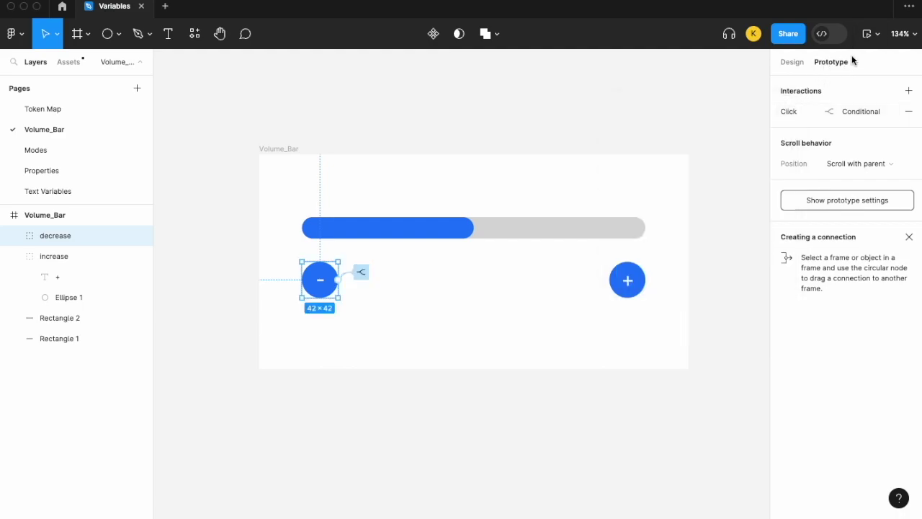
click(869, 34)
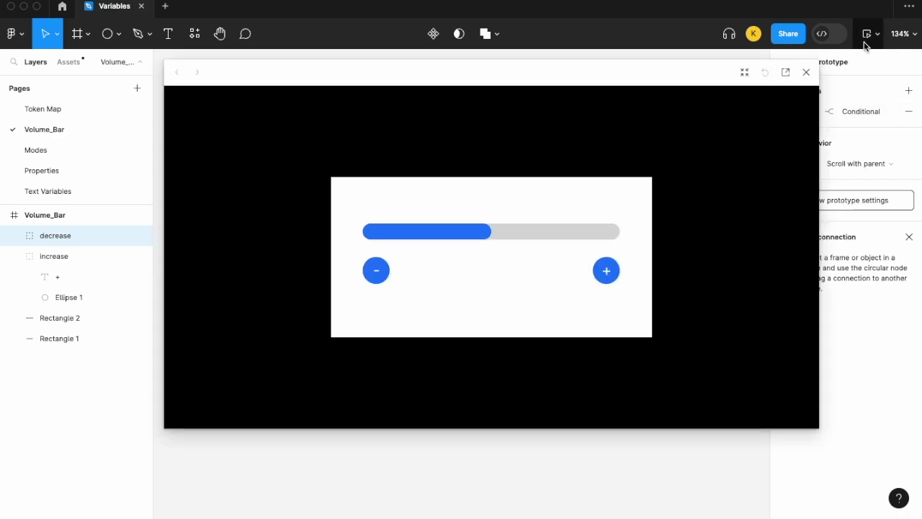
click(382, 279)
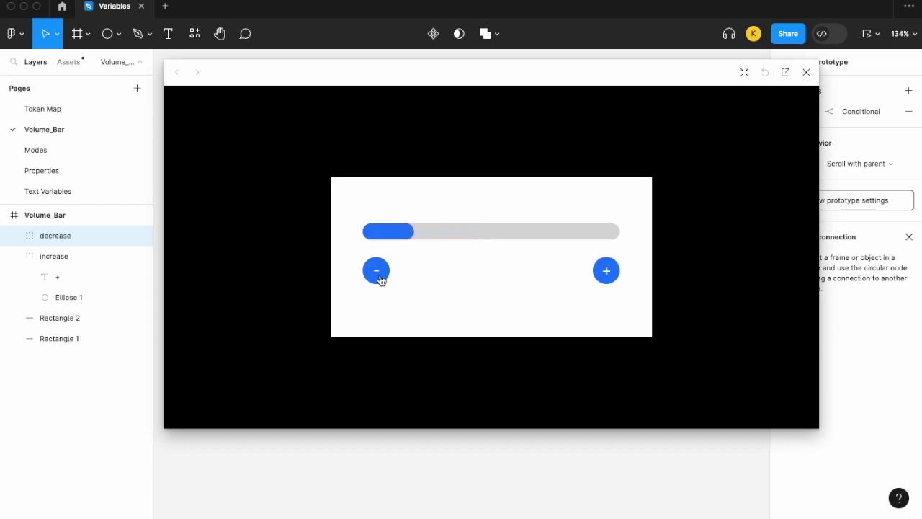
click(382, 280)
click(382, 280)
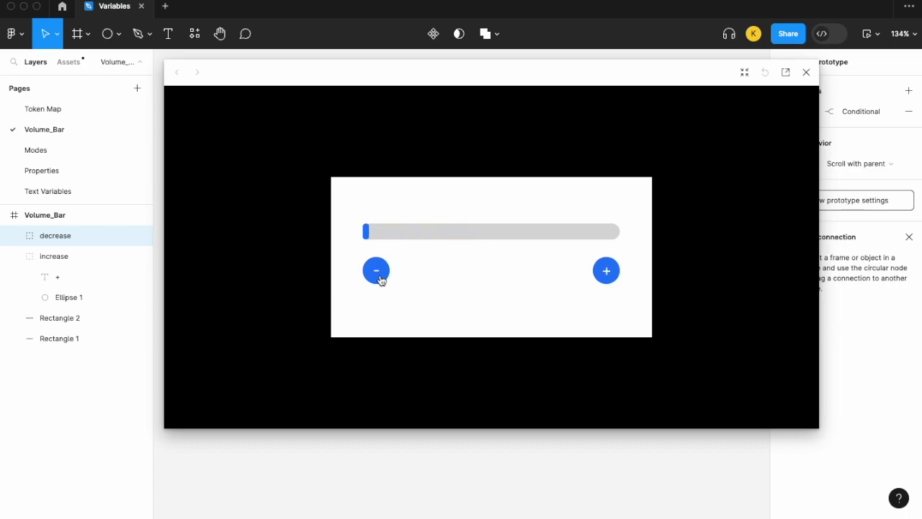
click(610, 275)
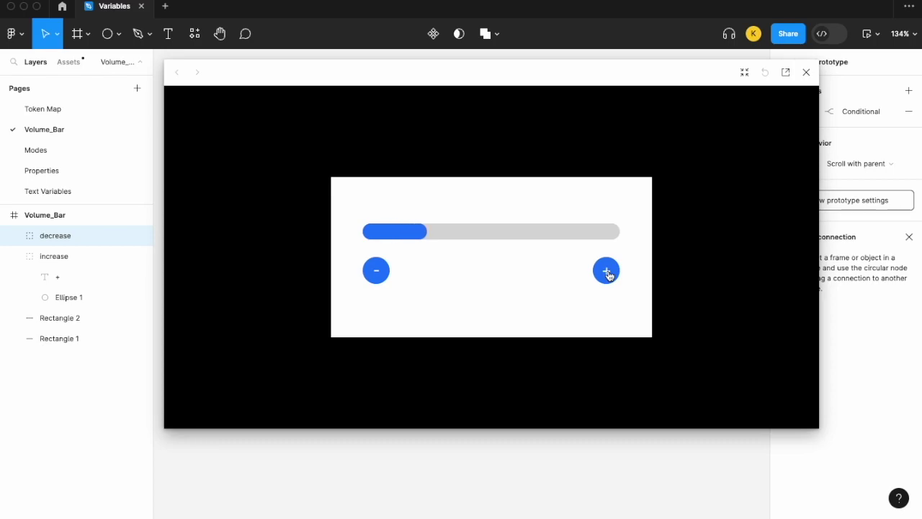
click(609, 275)
click(608, 275)
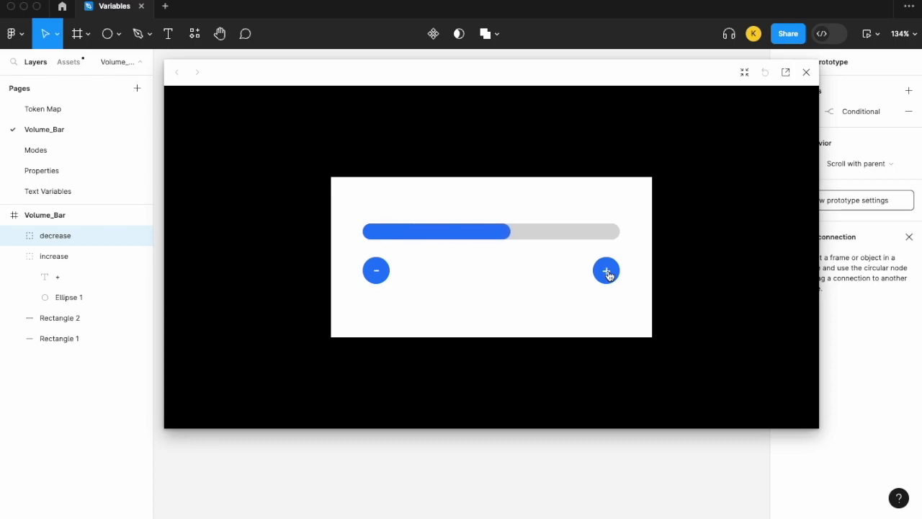
click(609, 275)
click(609, 276)
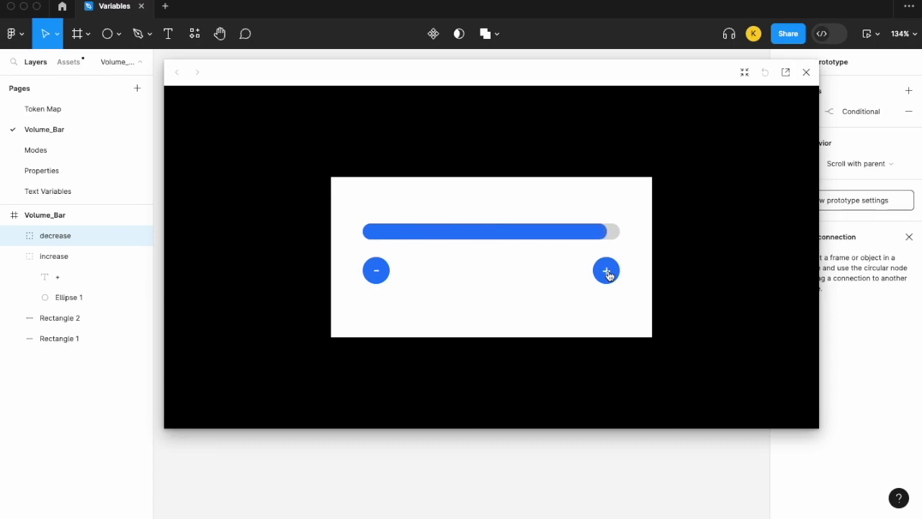
click(609, 276)
Step: Close the volume bar preview and minimize Chrome to show the Token Map page
click(807, 72)
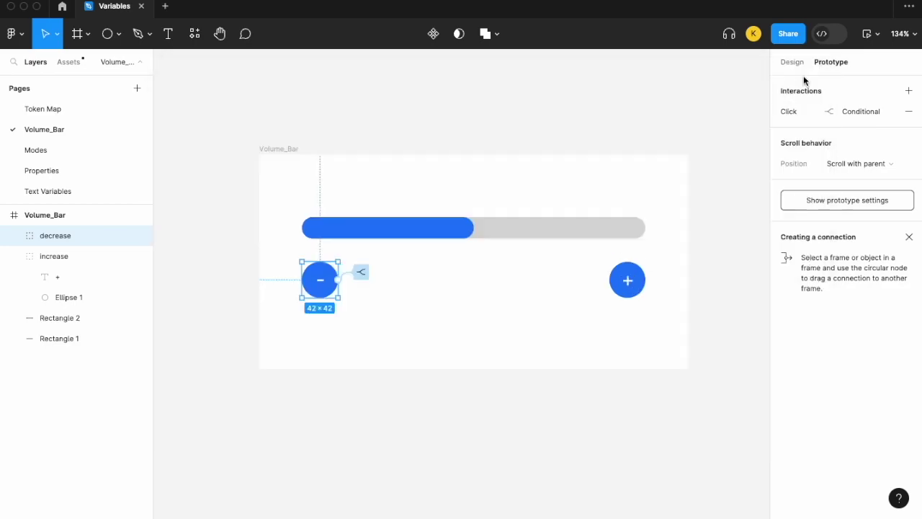
click(588, 118)
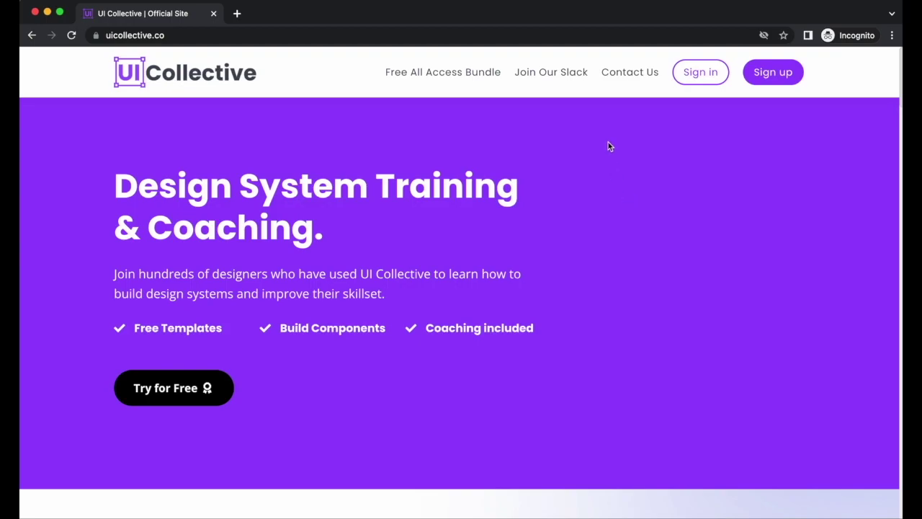
click(47, 12)
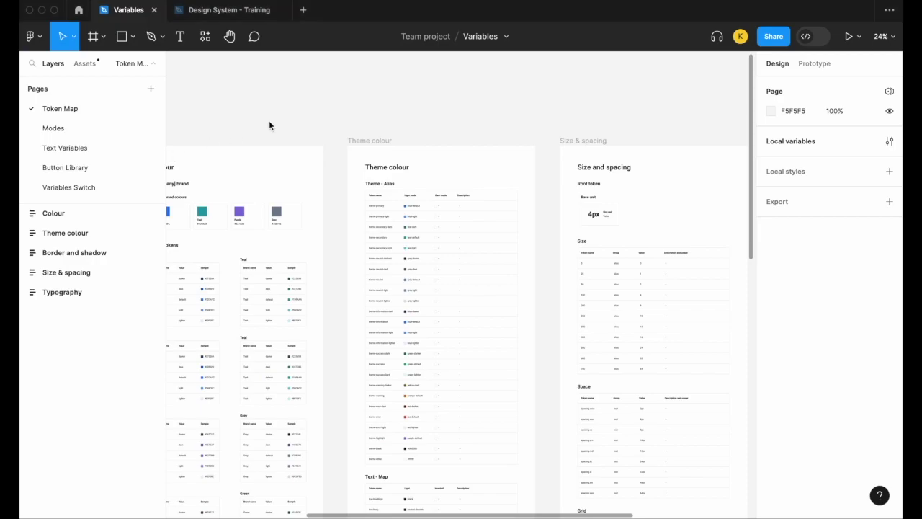
scroll(269, 120, down, 5)
scroll(269, 120, left, 3)
scroll(268, 120, down, 1)
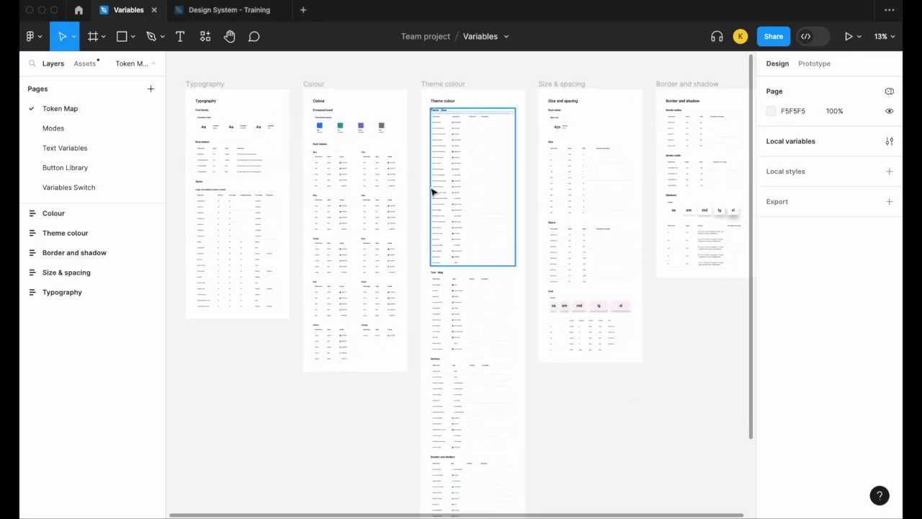